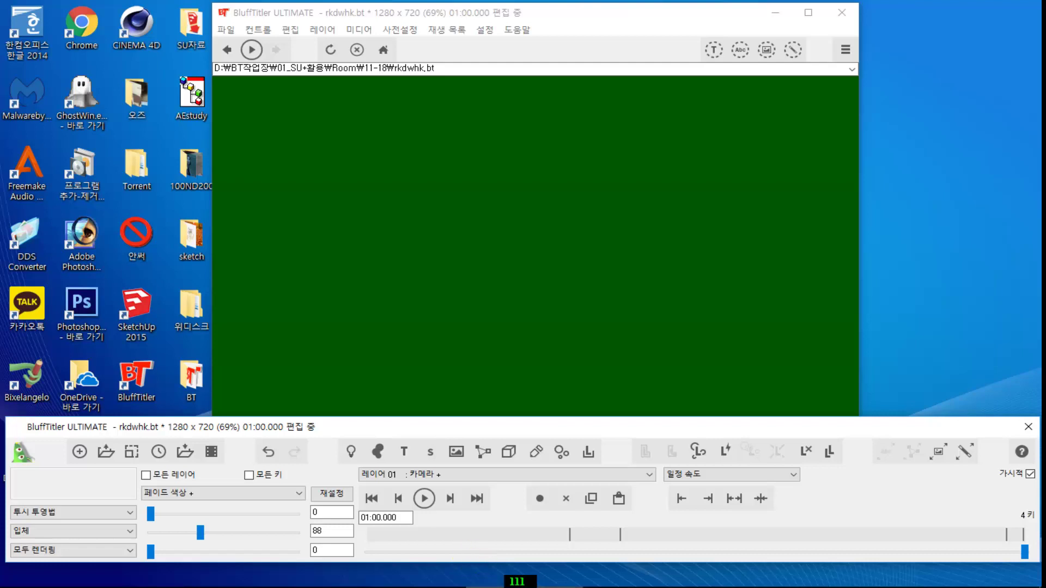
mouse_move(517, 582)
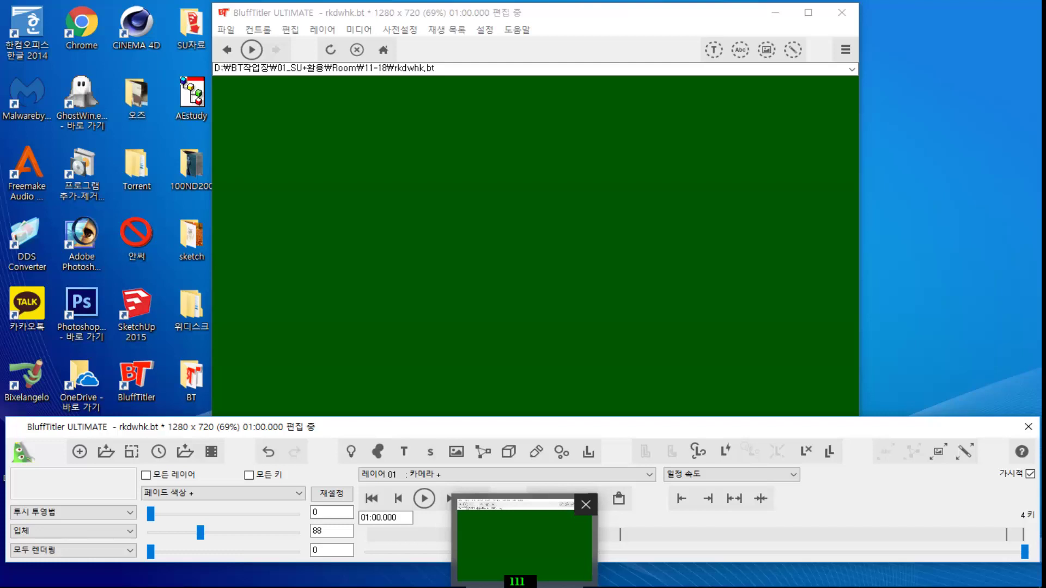
left_click(524, 539)
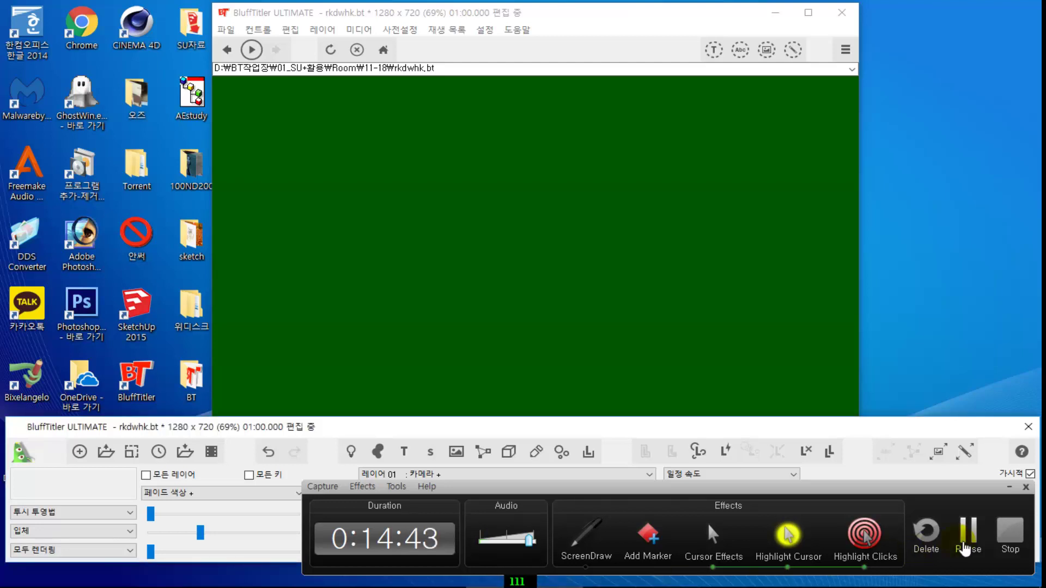
left_click(1010, 487)
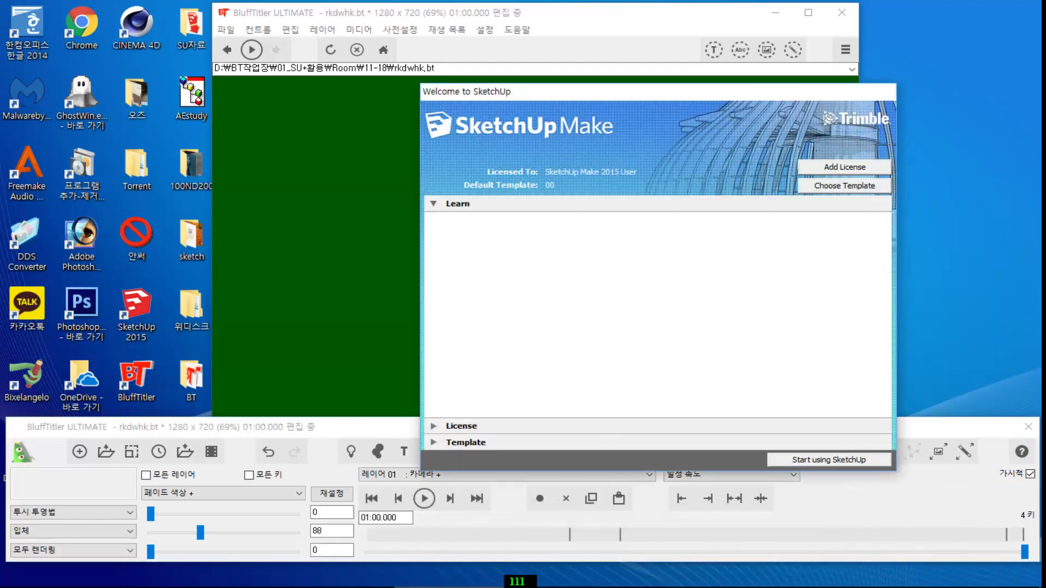
Step: Start a new SketchUp model from the default template and open the 3D Warehouse
left_click(837, 460)
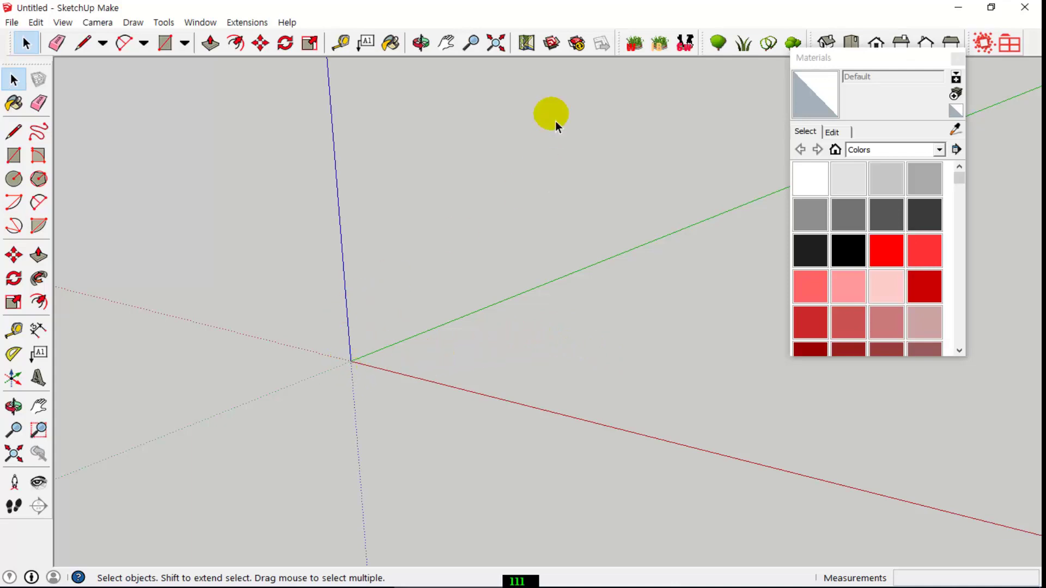
left_click(551, 44)
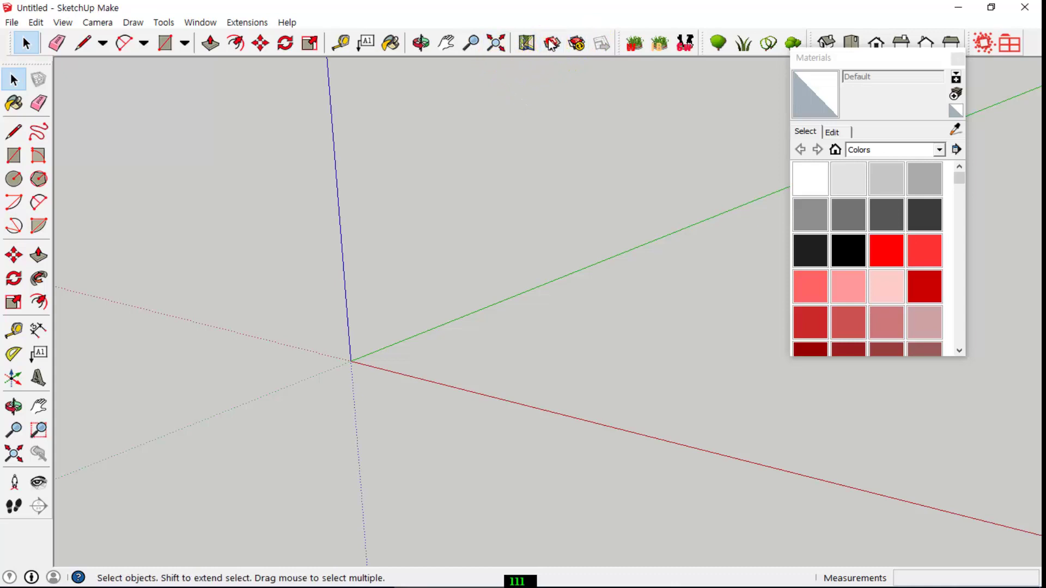
left_click(550, 43)
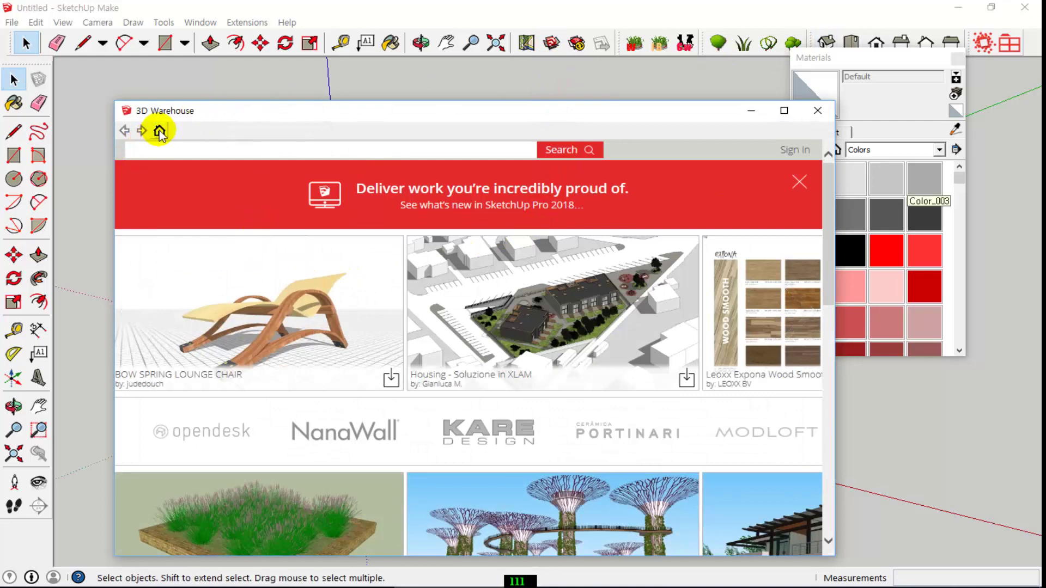
Step: Search the 3D Warehouse for "ROOM" and look through the results
left_click(237, 158)
type("R")
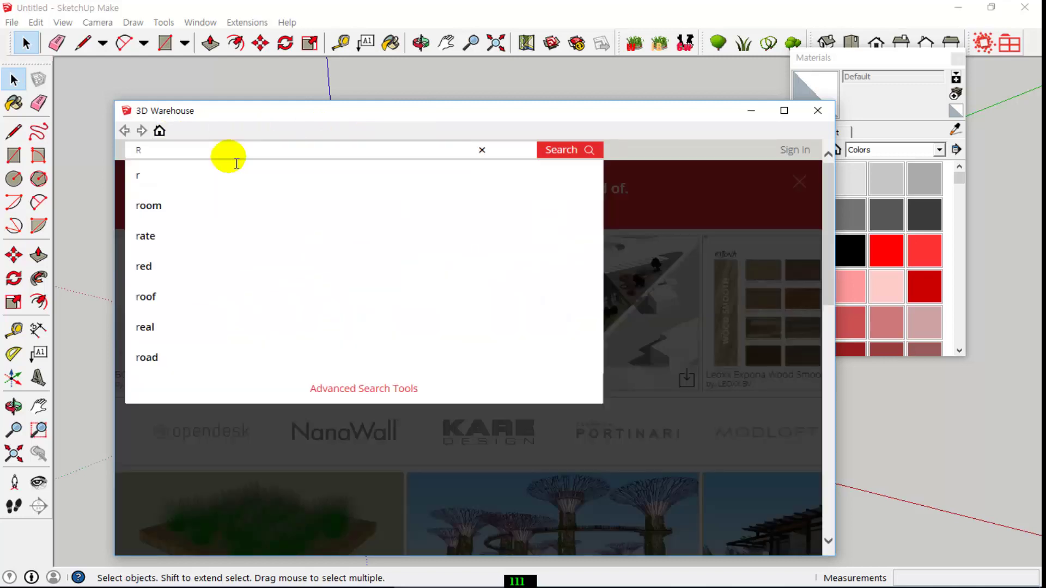
type("O")
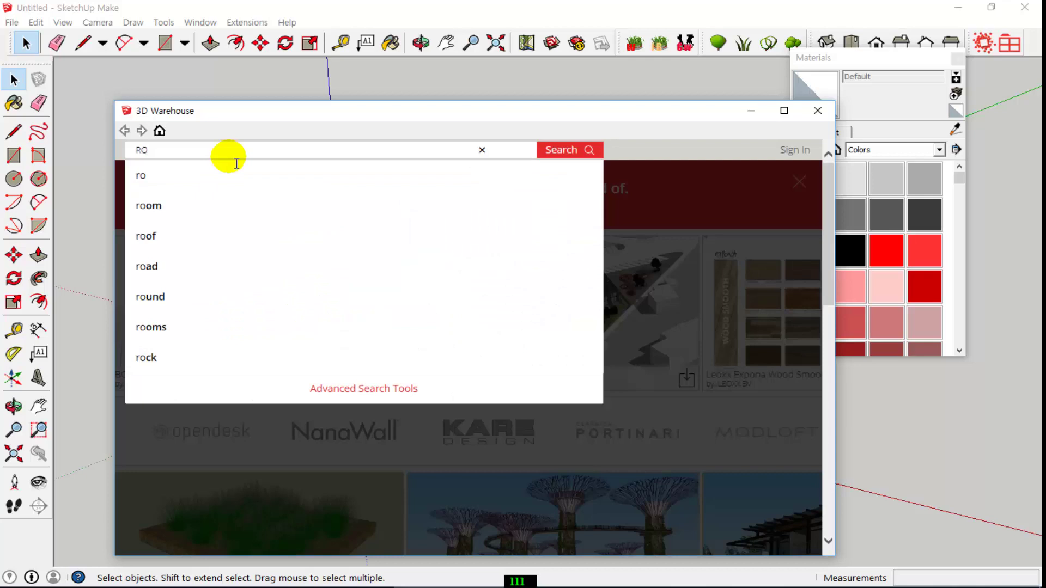
type("OM")
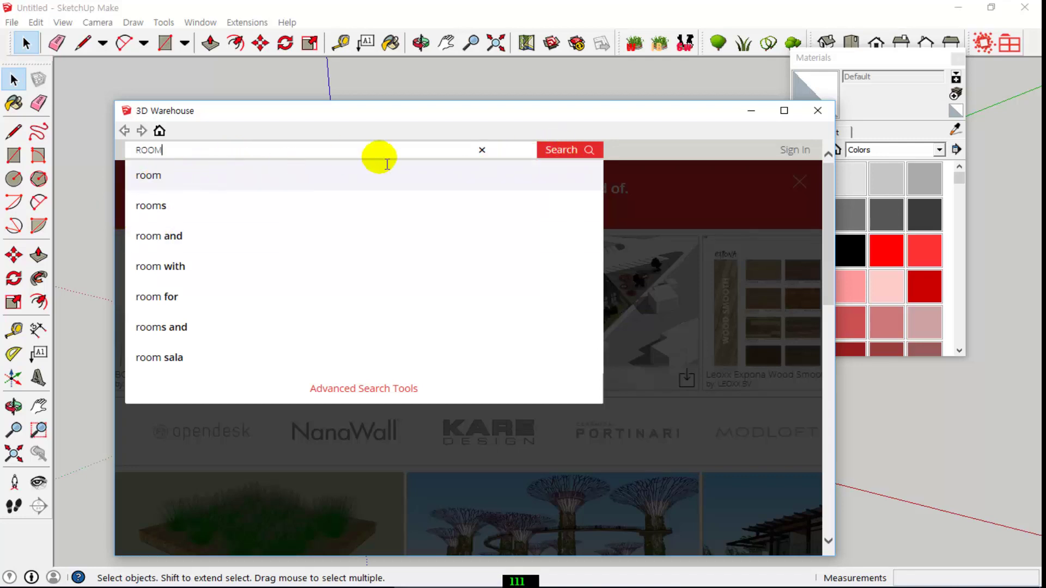
left_click(570, 154)
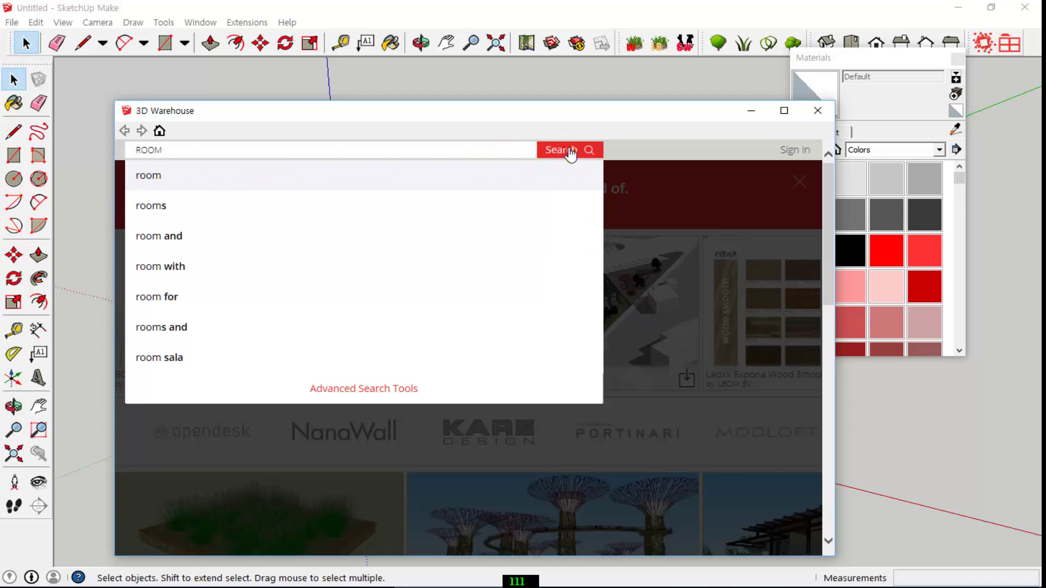
left_click(570, 153)
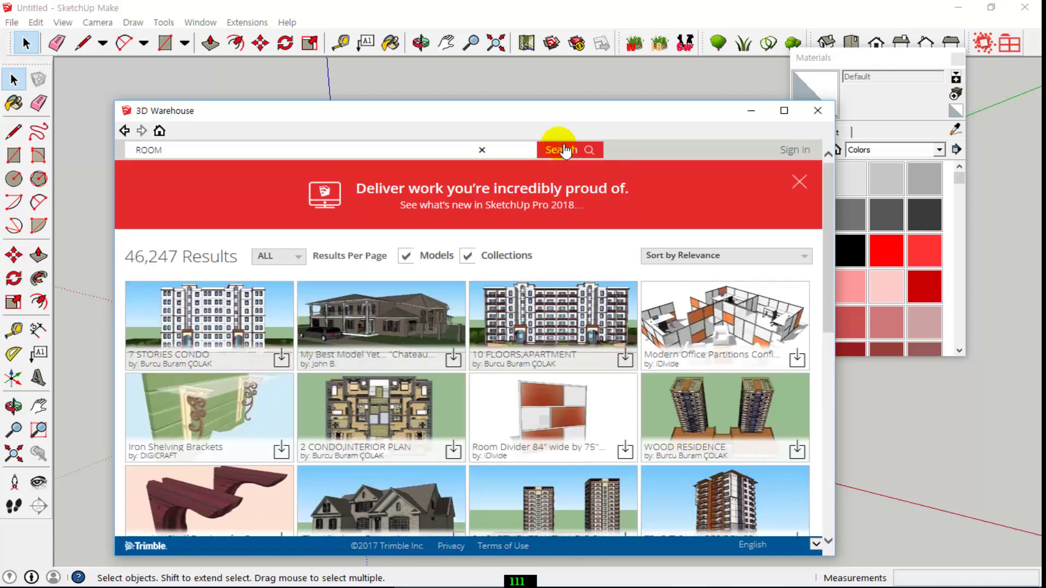
scroll(564, 154, "down", 5)
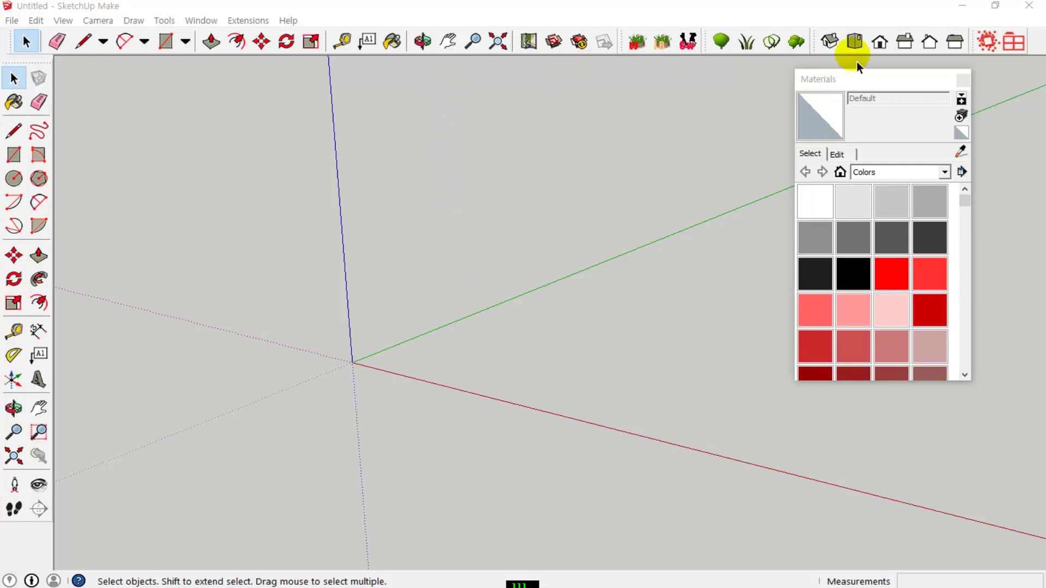
Step: Open the 3D Warehouse again and search for "room"
left_click(553, 42)
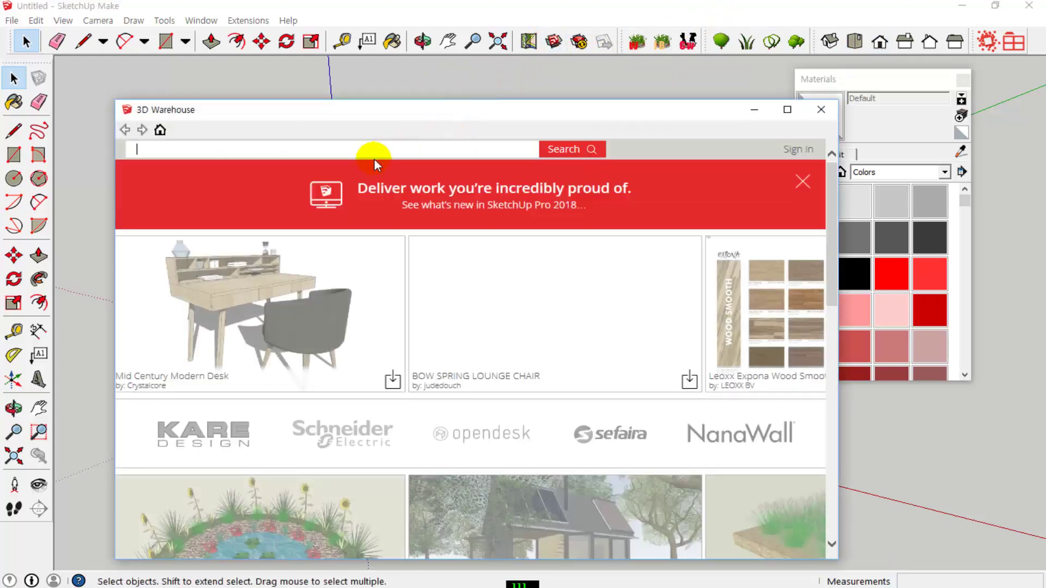
left_click(298, 151)
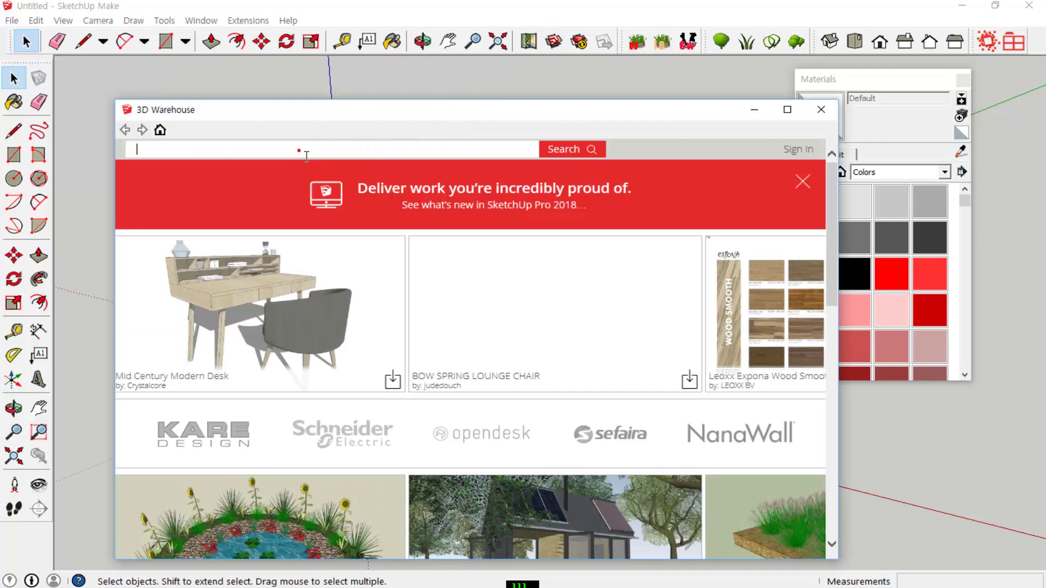
type("room")
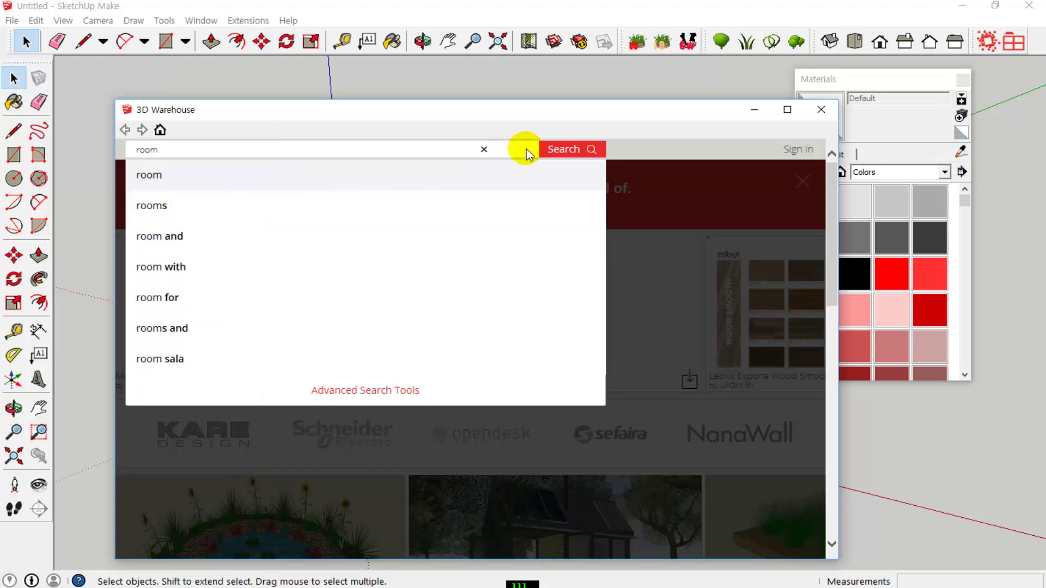
left_click(580, 154)
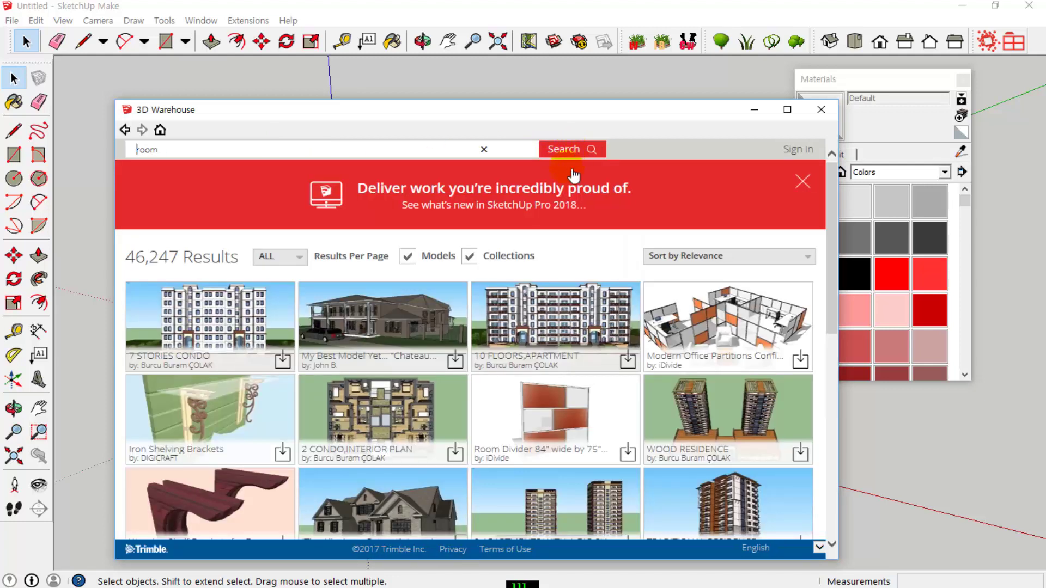
Step: Browse the room search results and open the page of the "Game/TV room modern" model
scroll(570, 172, "down", 6)
scroll(571, 175, "down", 3)
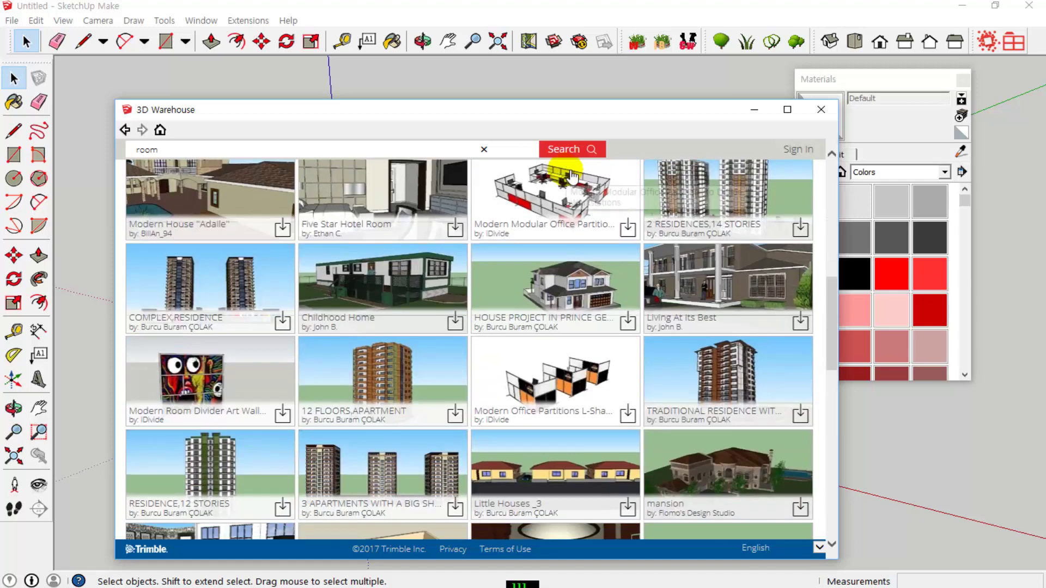
scroll(570, 175, "down", 5)
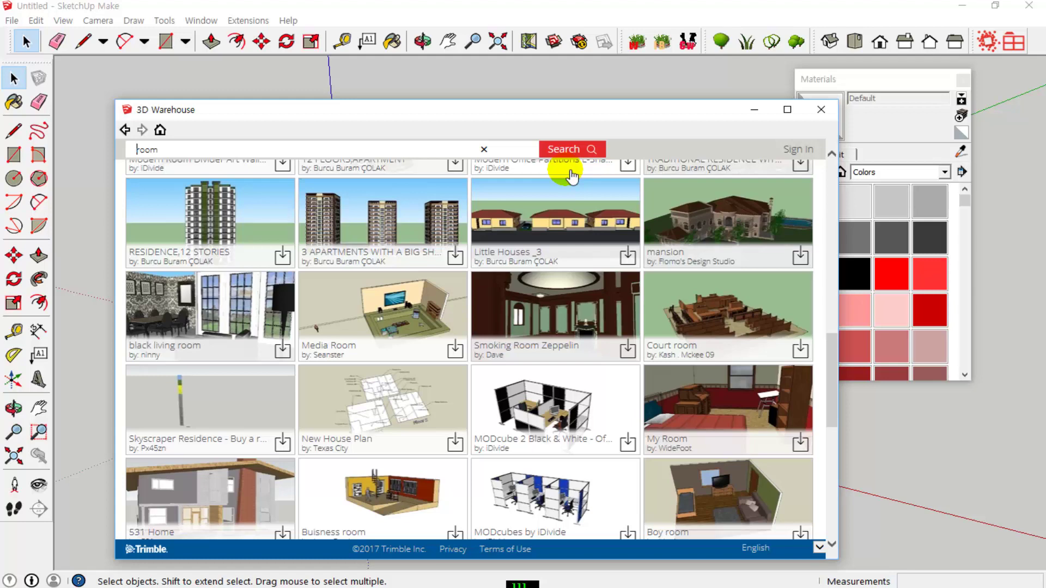
scroll(571, 175, "down", 2)
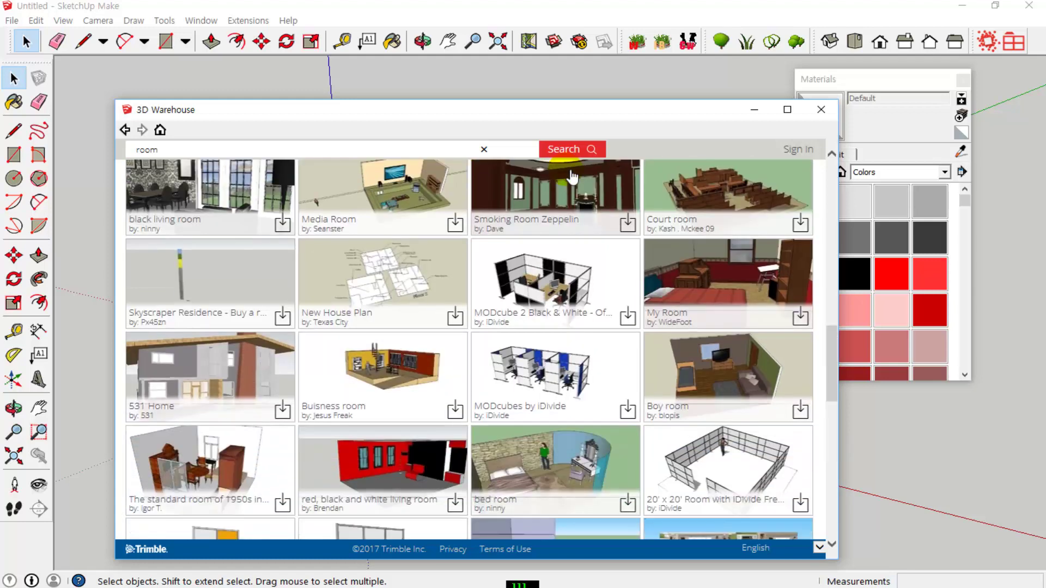
scroll(571, 175, "down", 4)
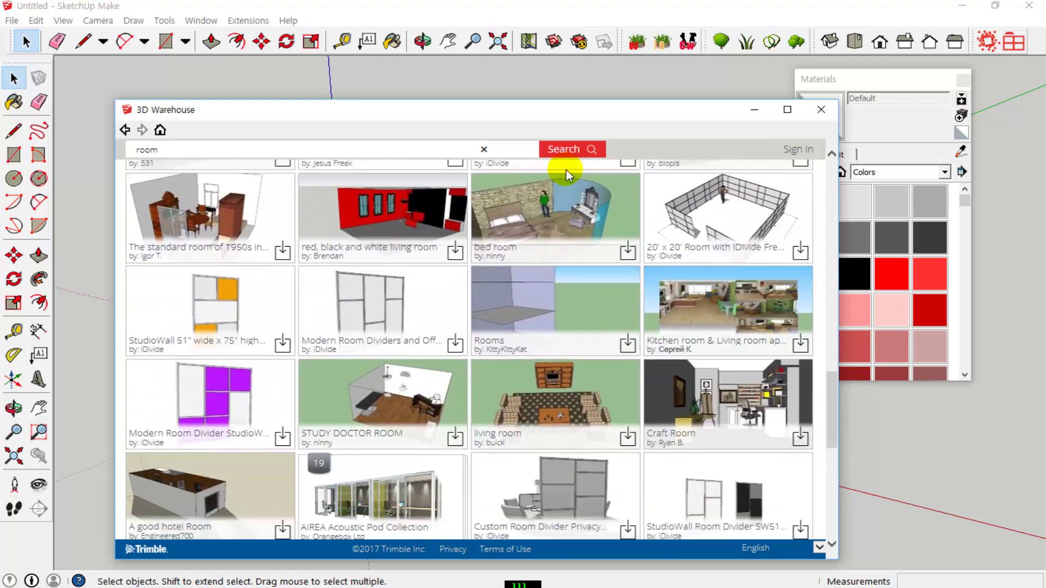
scroll(567, 171, "down", 3)
scroll(571, 176, "down", 2)
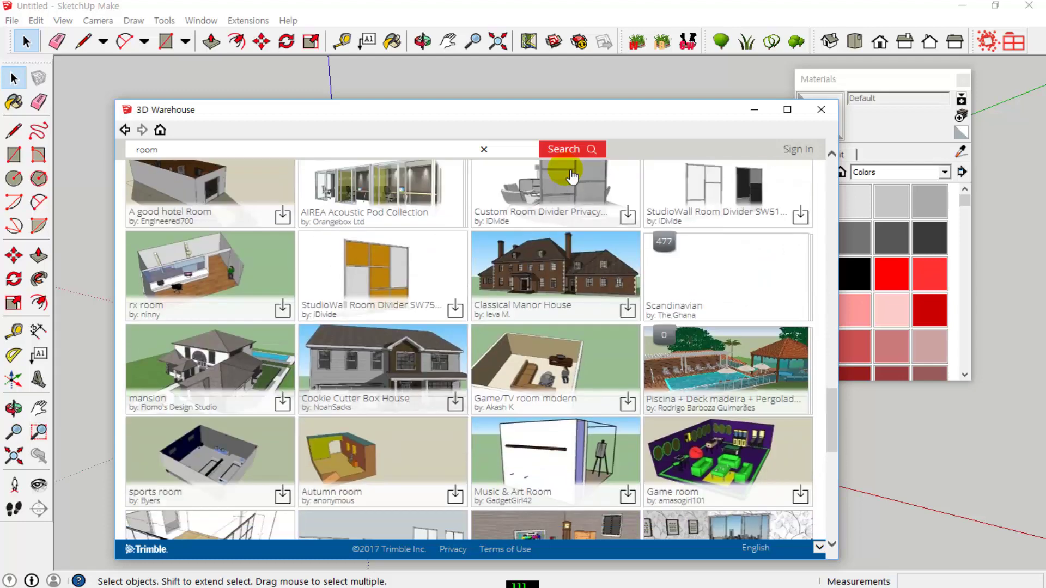
left_click(530, 376)
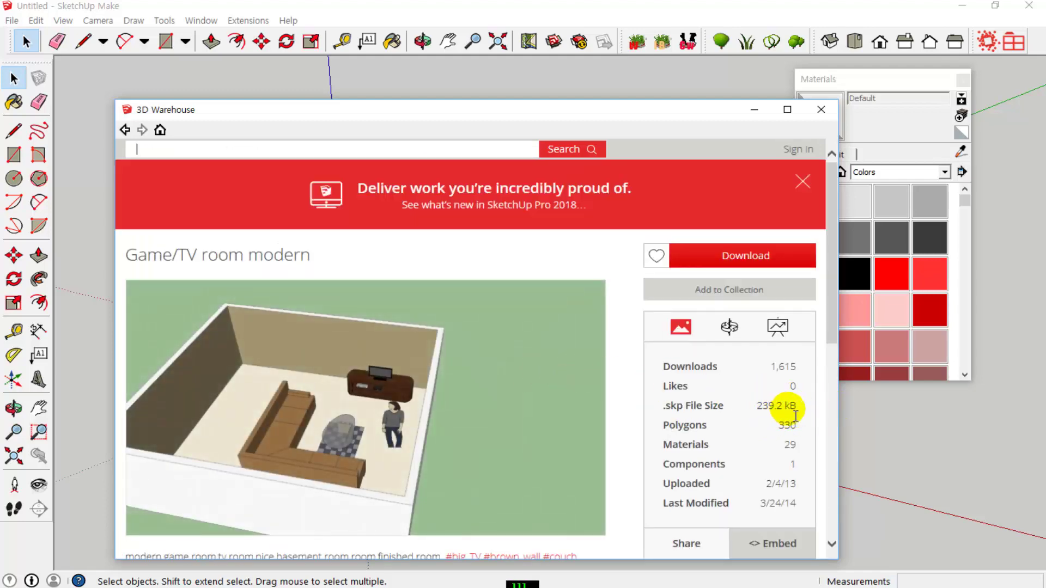
Step: Download the "Game/TV room modern" model directly into the current SketchUp model and place it near the axes origin
left_click(737, 260)
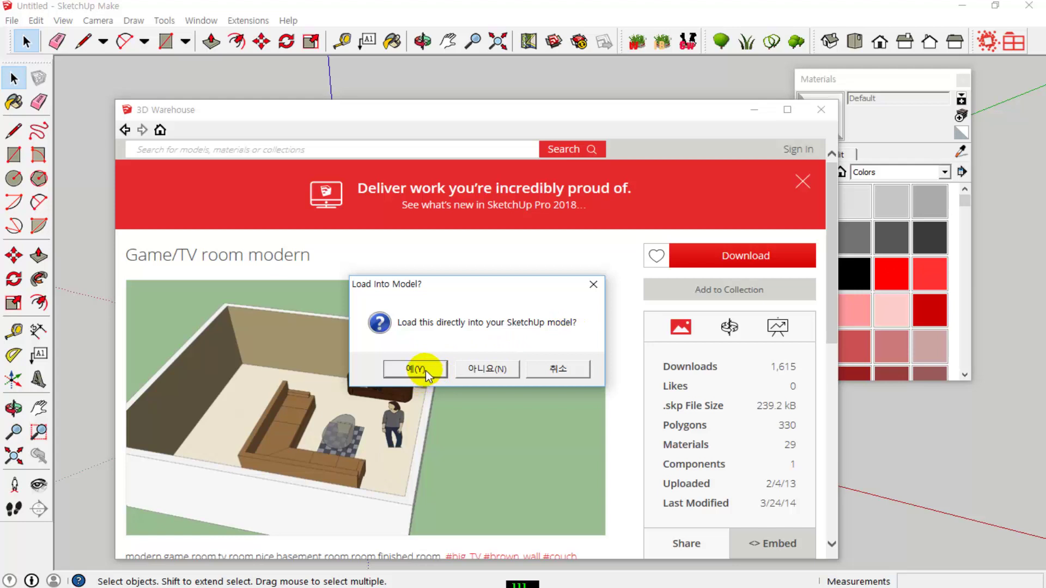
left_click(426, 371)
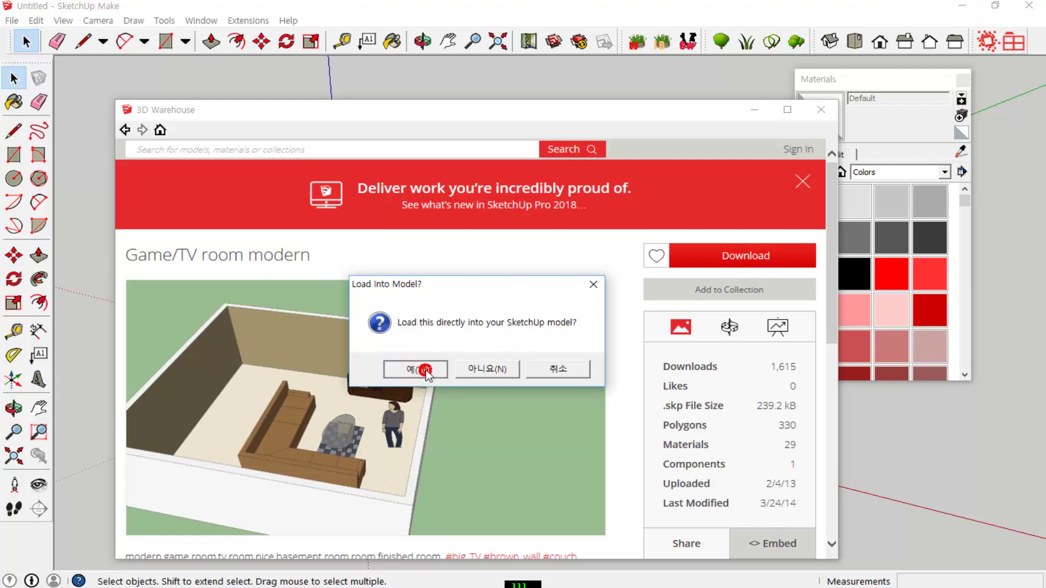
left_click(426, 370)
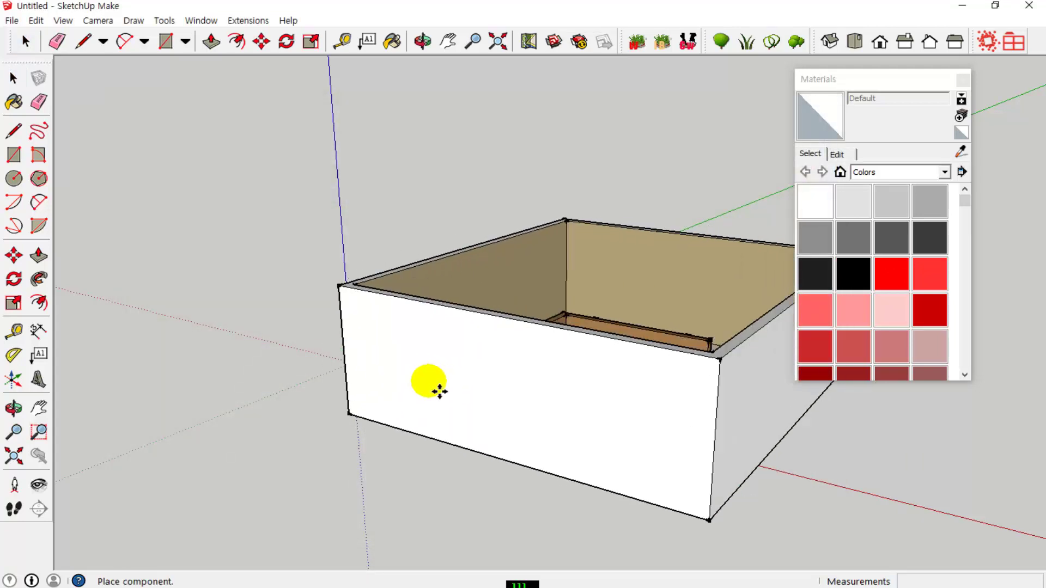
left_click(332, 363)
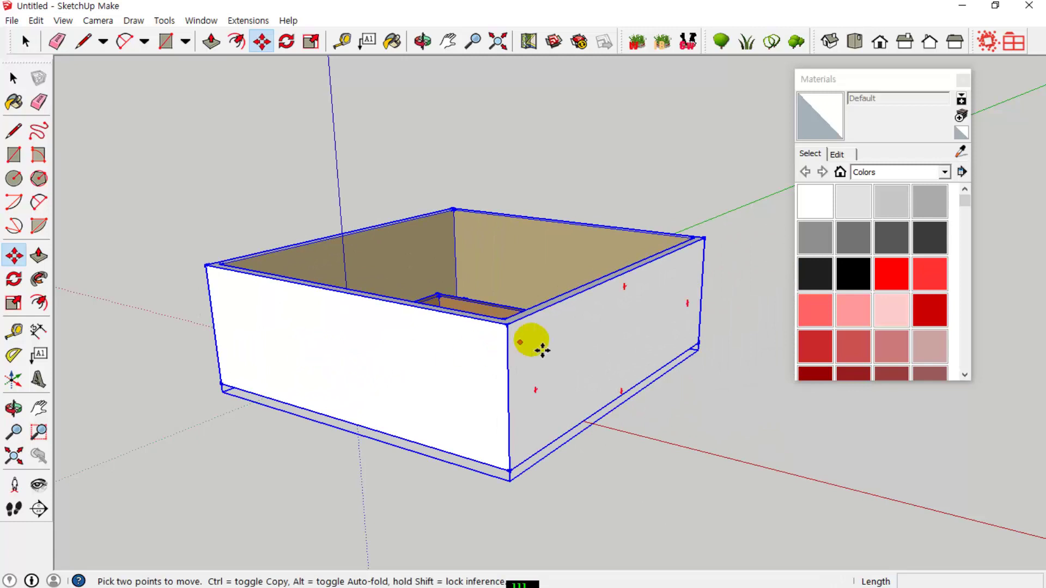
Step: Reposition the placed room with several freehand moves so it sits over the origin, shifting it about 149 mm in the last one
left_click(607, 325)
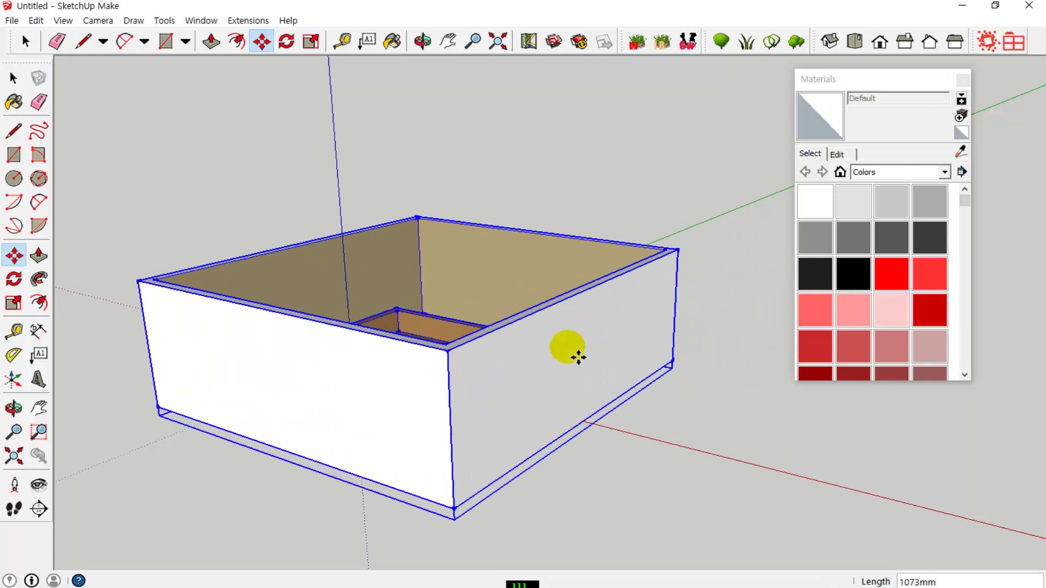
left_click(577, 253)
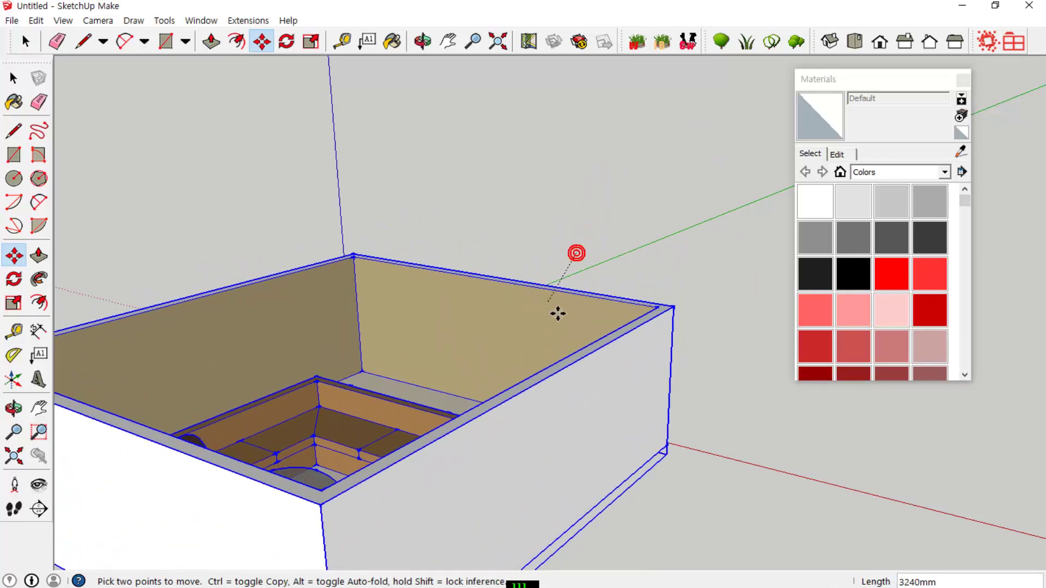
left_click(638, 226)
left_click(536, 300)
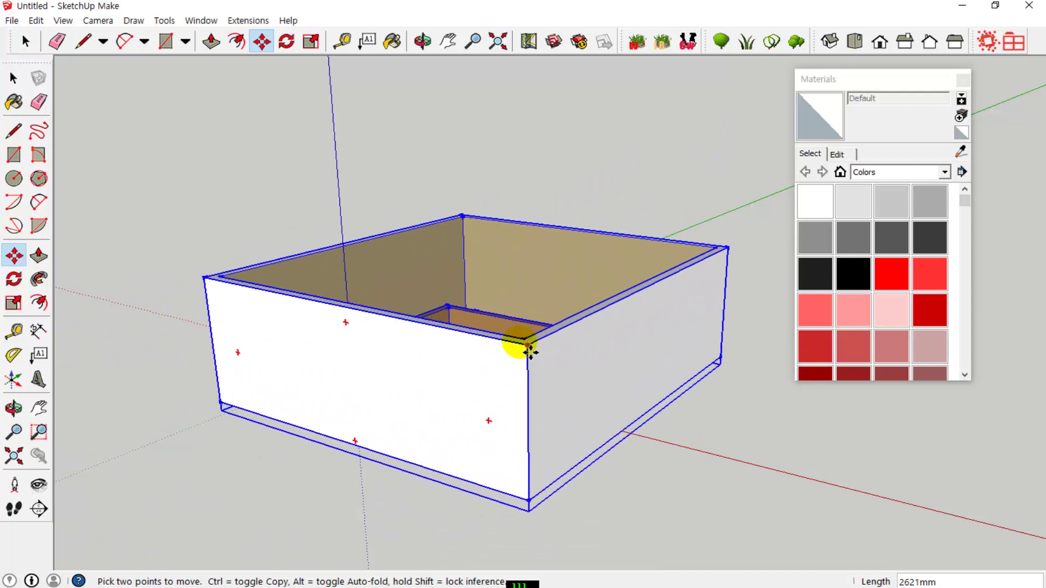
left_click(520, 349)
left_click(554, 348)
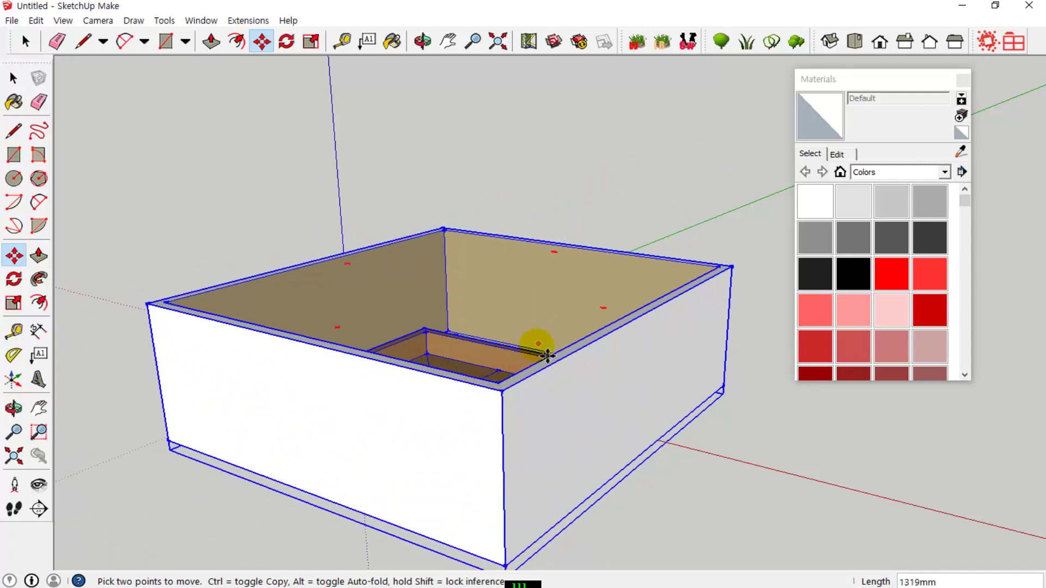
left_click(468, 423)
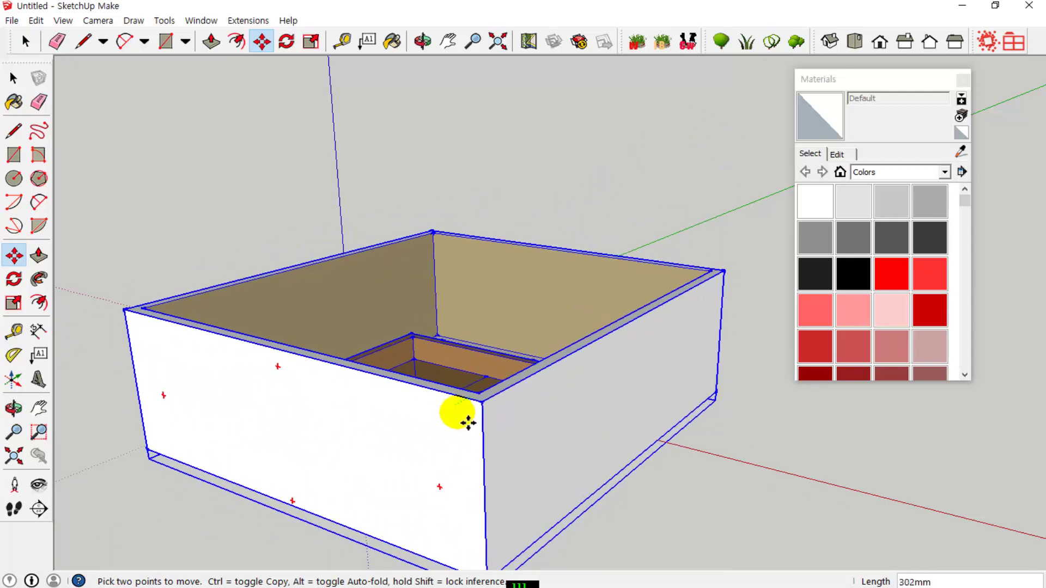
left_click(480, 398)
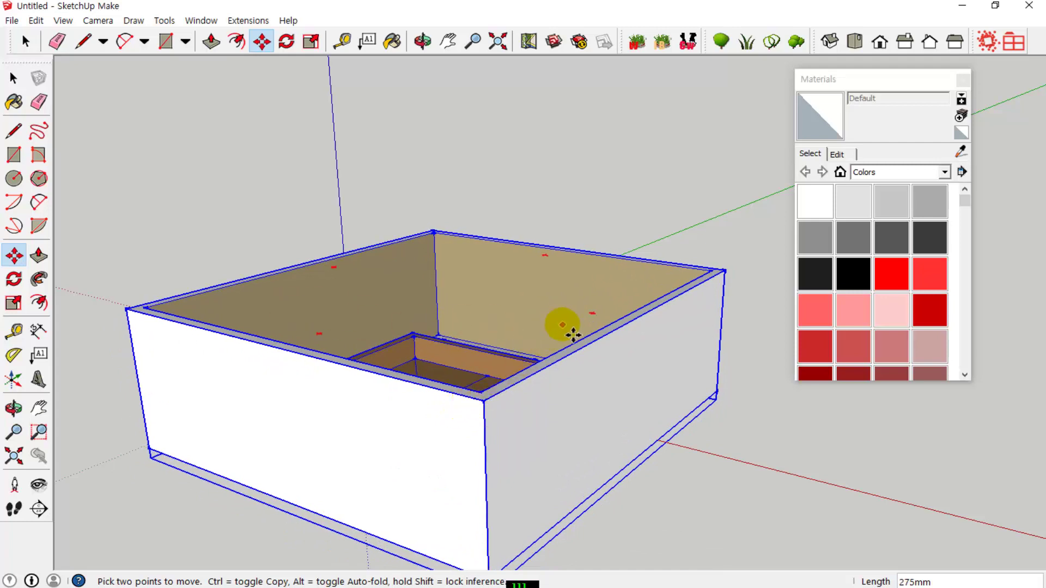
left_click(621, 313)
left_click(593, 353)
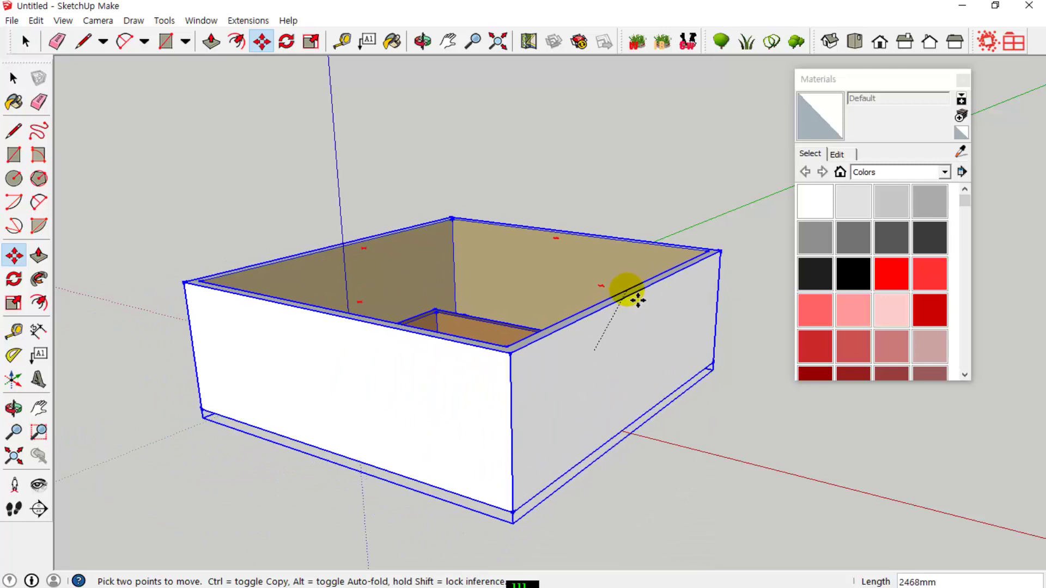
left_click(637, 300)
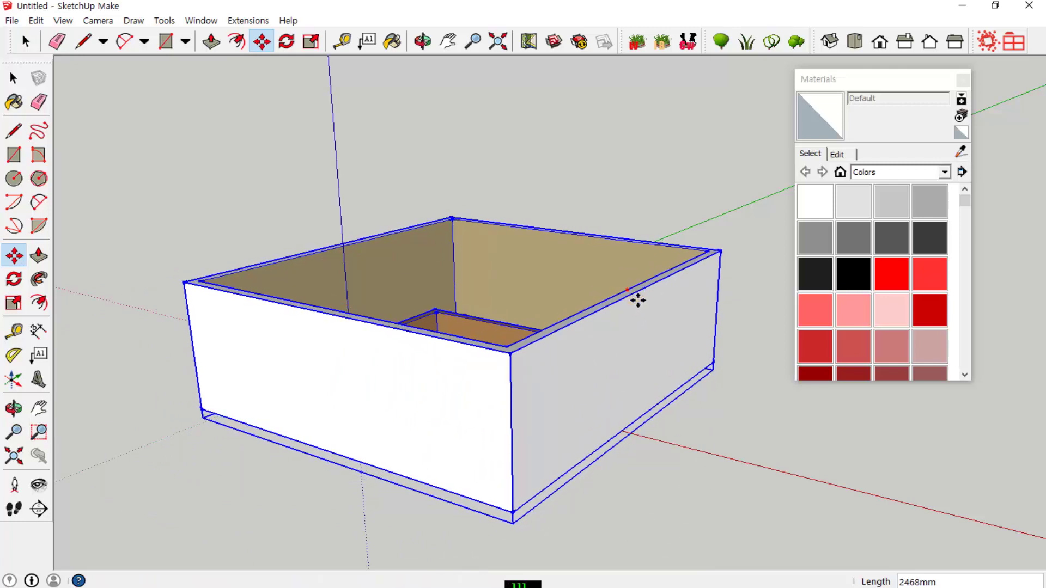
left_click(721, 250)
left_click(719, 259)
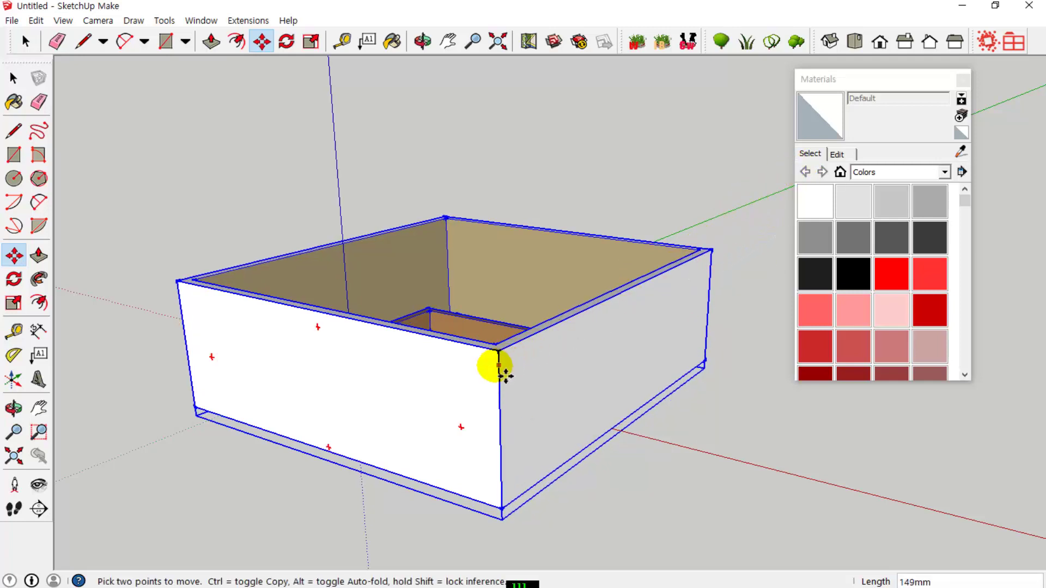
Step: Move the whole room freehand by about 216 mm so it sits over the origin
left_click(697, 248)
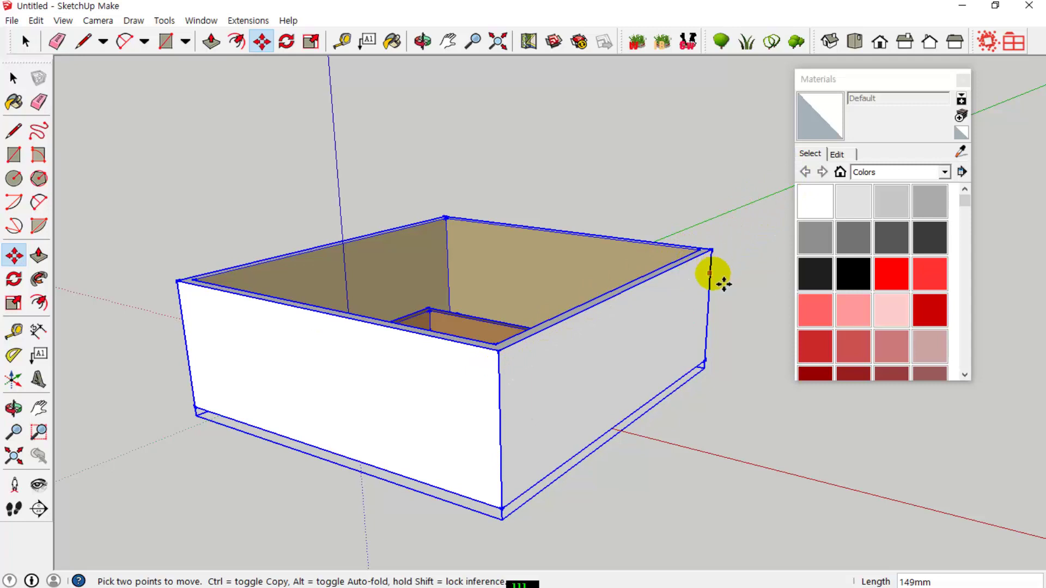
left_click(710, 294)
left_click(723, 272)
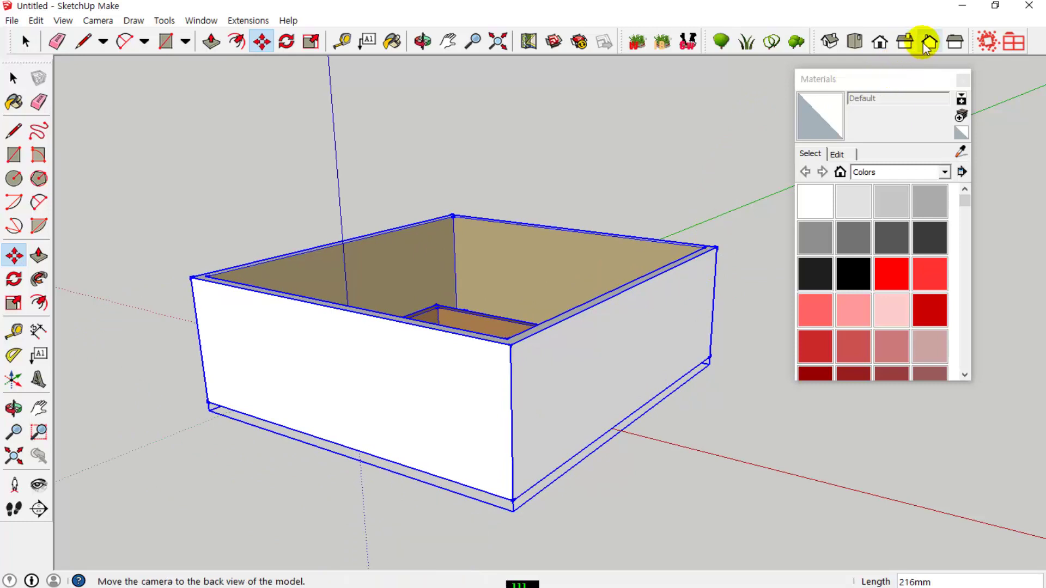
Step: Switch to the right standard view and explode the room component into separately editable geometry
left_click(906, 43)
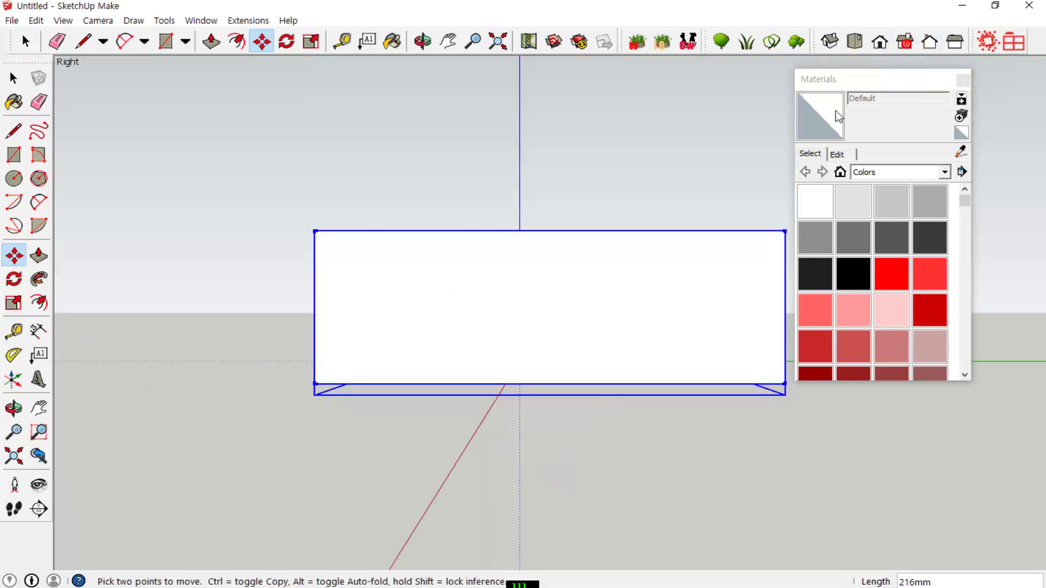
left_click(14, 79)
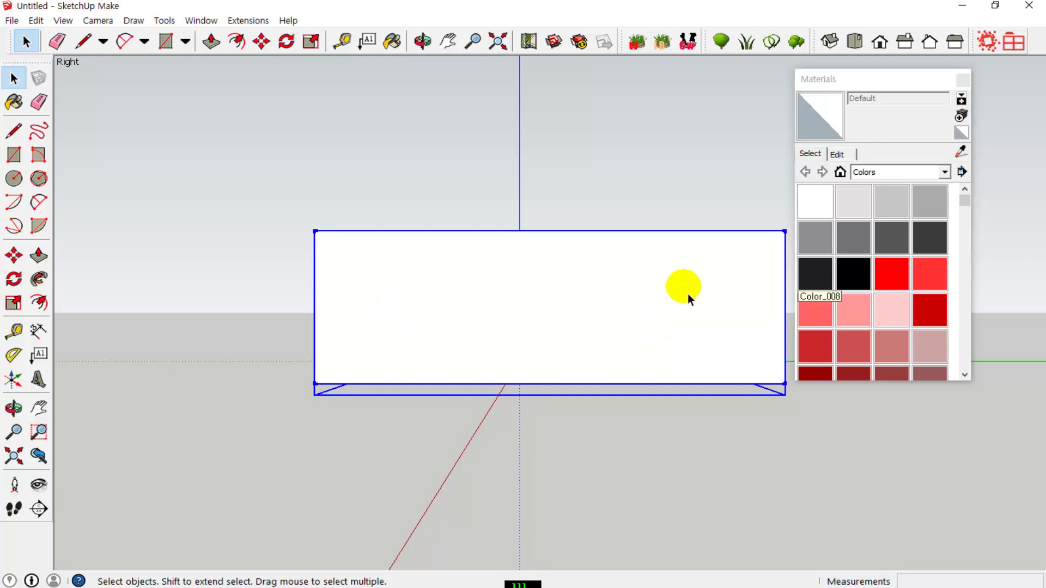
right_click(501, 320)
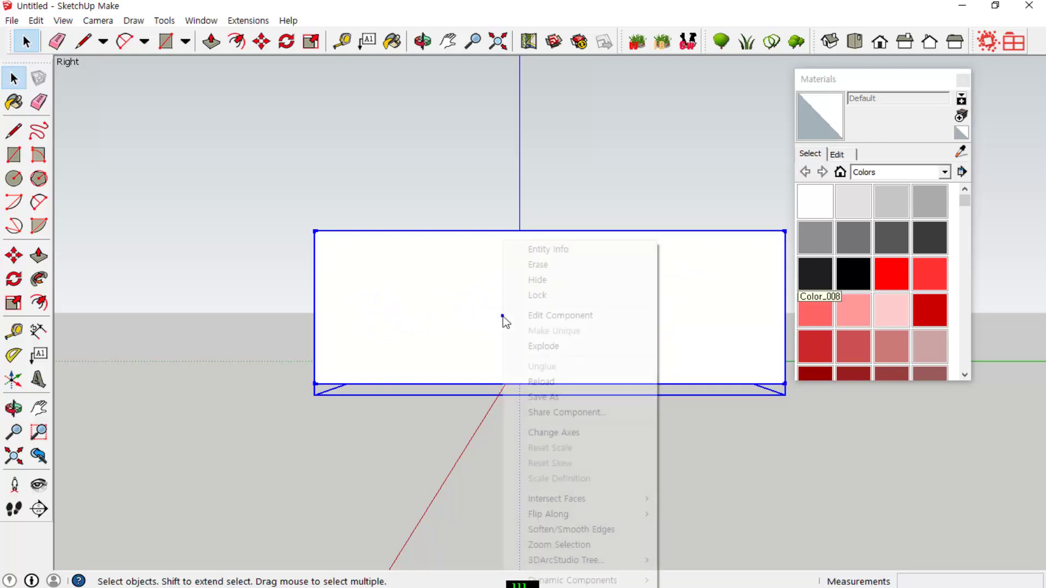
left_click(551, 348)
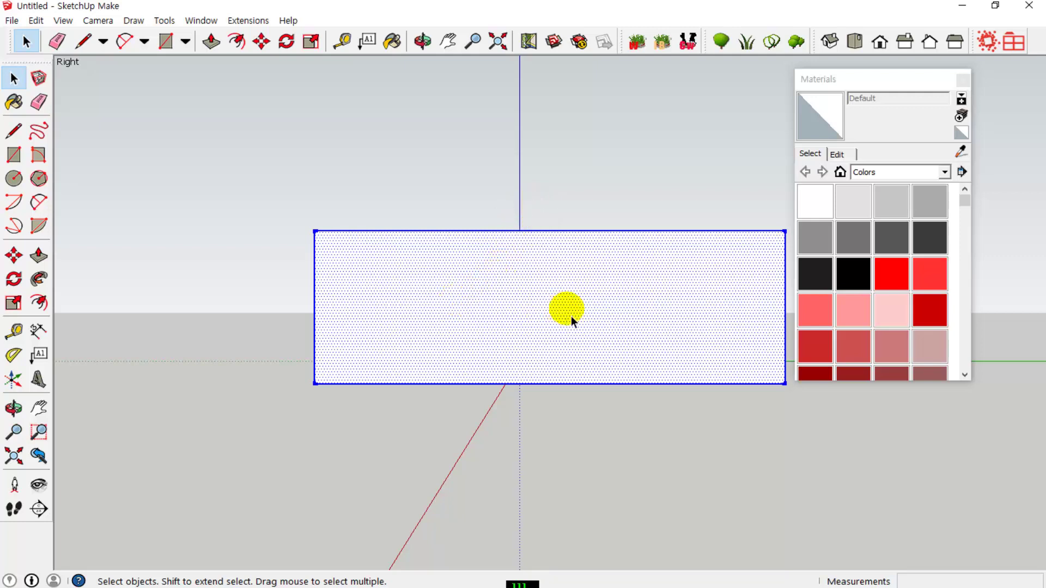
Step: Delete the exploded geometry, undo that deletion, and delete only the outer face of the wall facing the view
key("Delete")
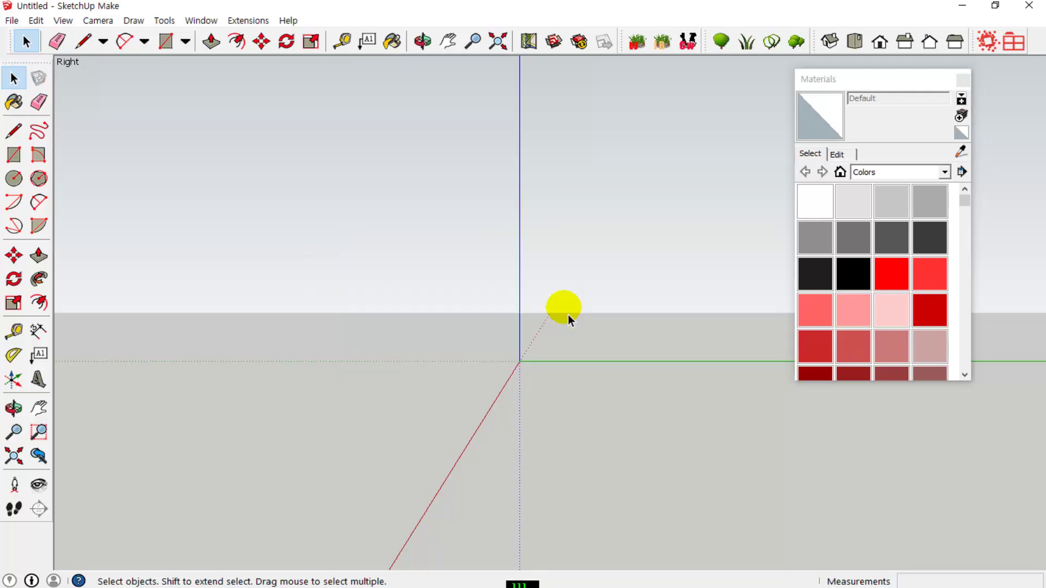
key("ctrl+z")
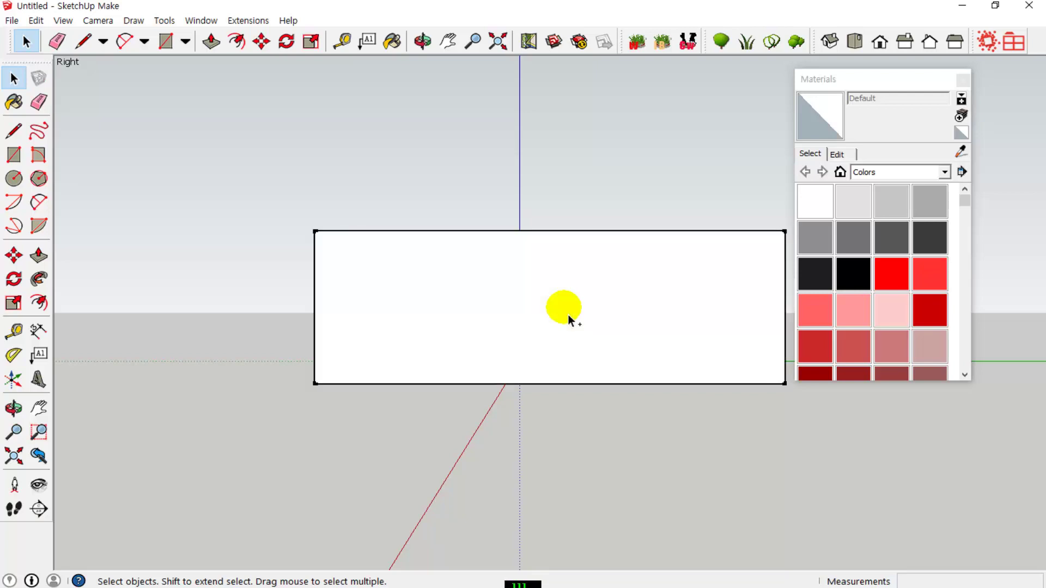
left_click(425, 305)
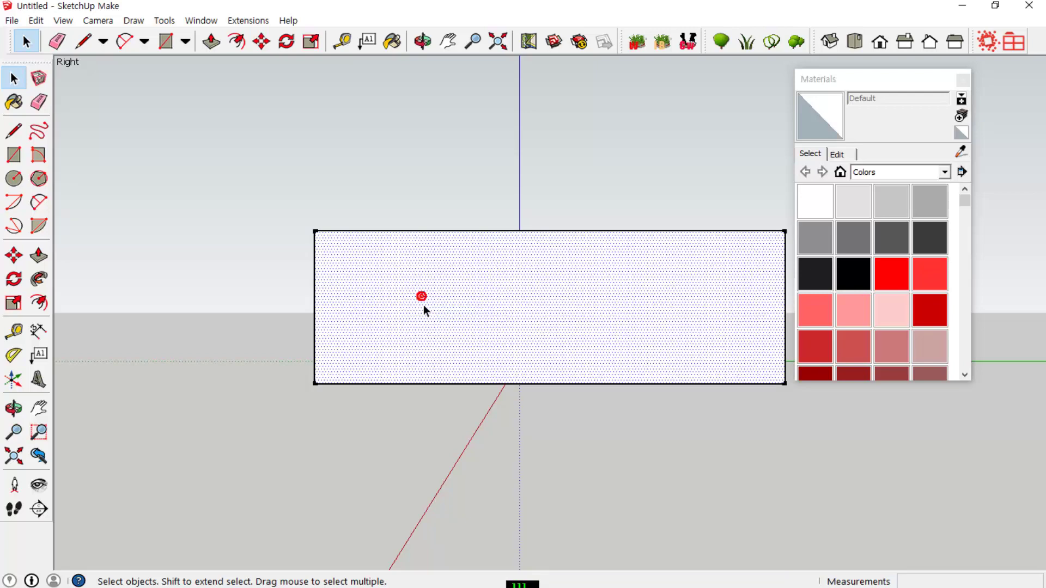
key("Delete")
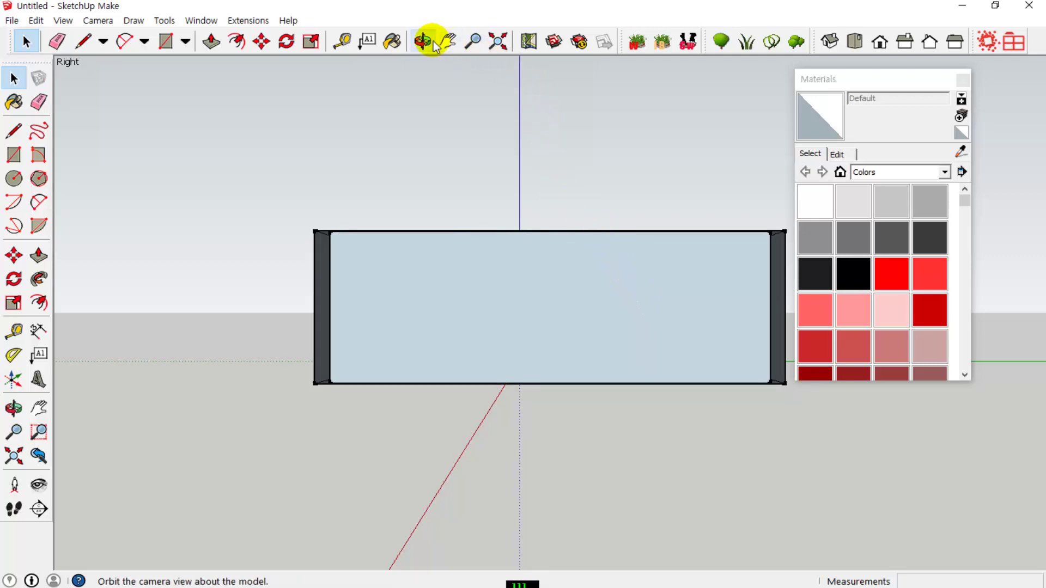
Step: Delete the remaining inner face of the same wall so the room is open at the front
double_click(444, 233)
left_click(423, 96)
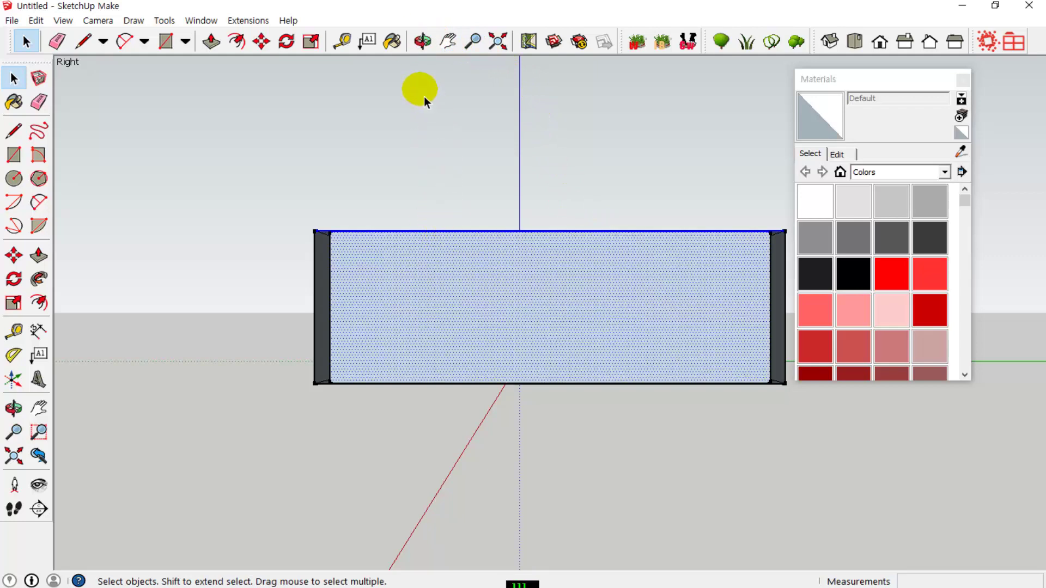
left_click(423, 42)
left_click_drag(472, 231, 460, 427)
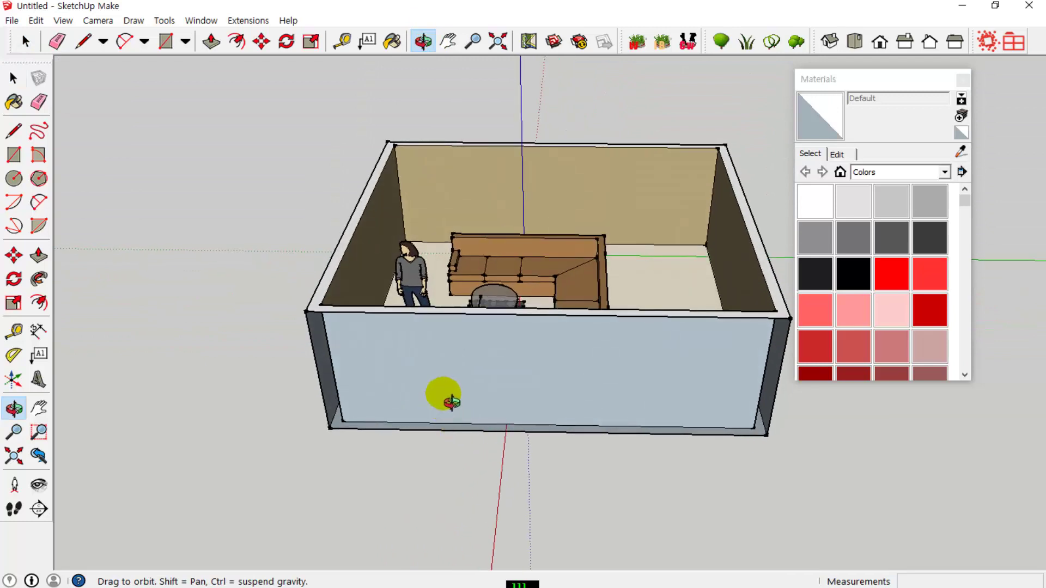
left_click(14, 79)
left_click(442, 358)
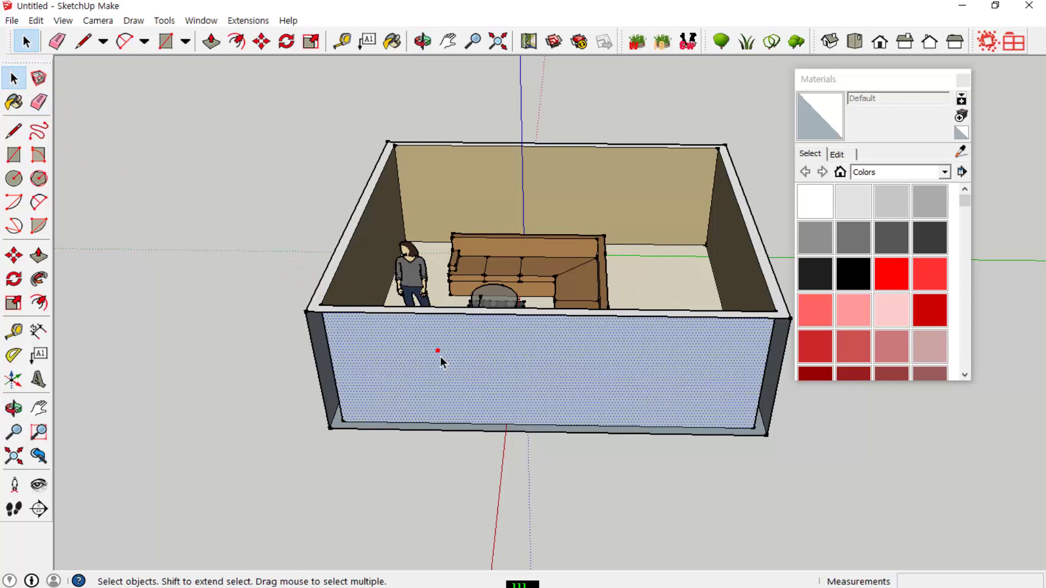
key("Delete")
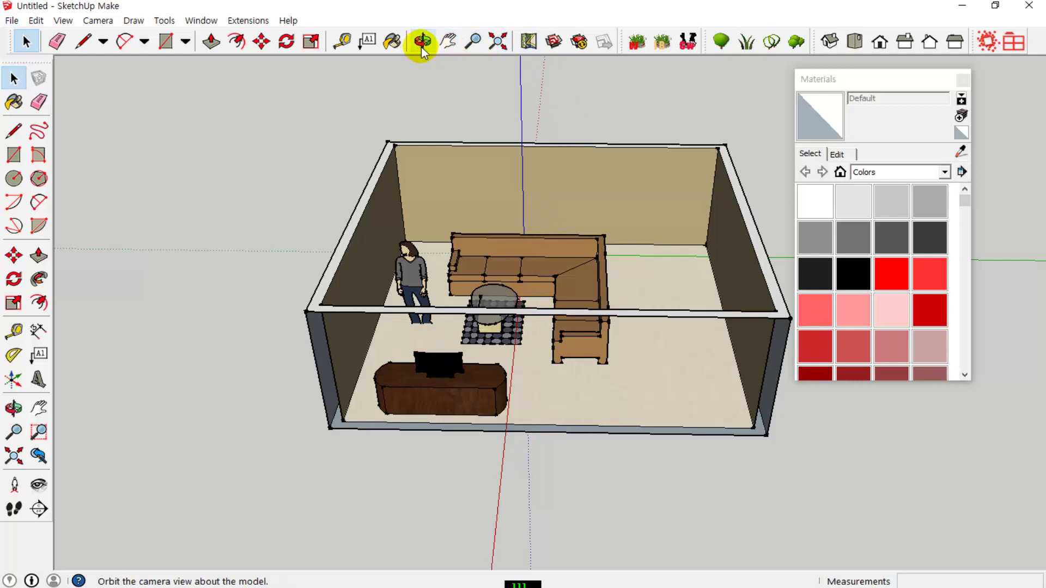
Step: Delete the TV and its dark wooden cabinet at the open front of the room
left_click(498, 309)
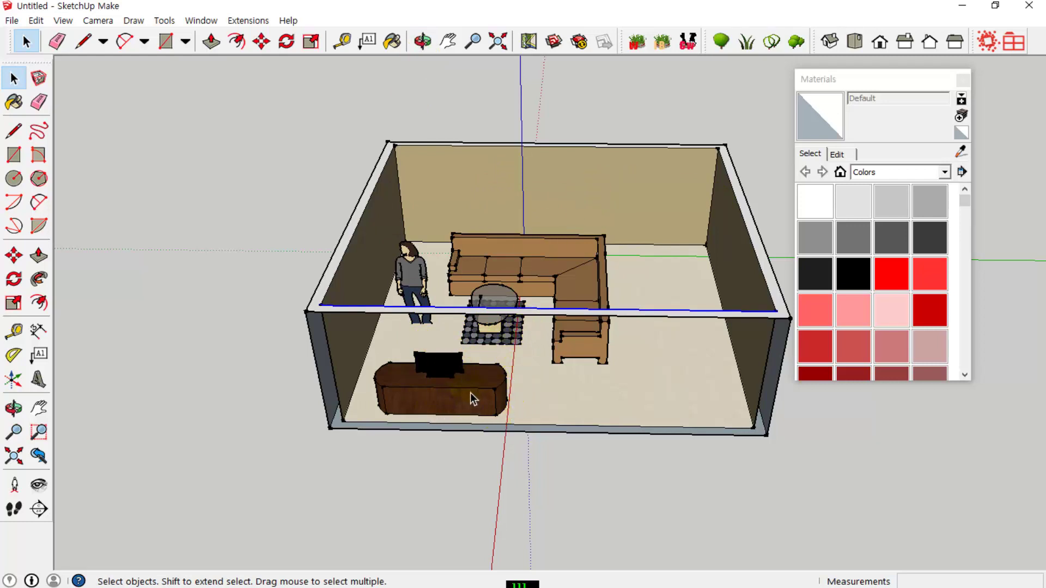
left_click(526, 273)
left_click(588, 311)
left_click(410, 272)
left_click_drag(366, 347, 527, 431)
key("Delete")
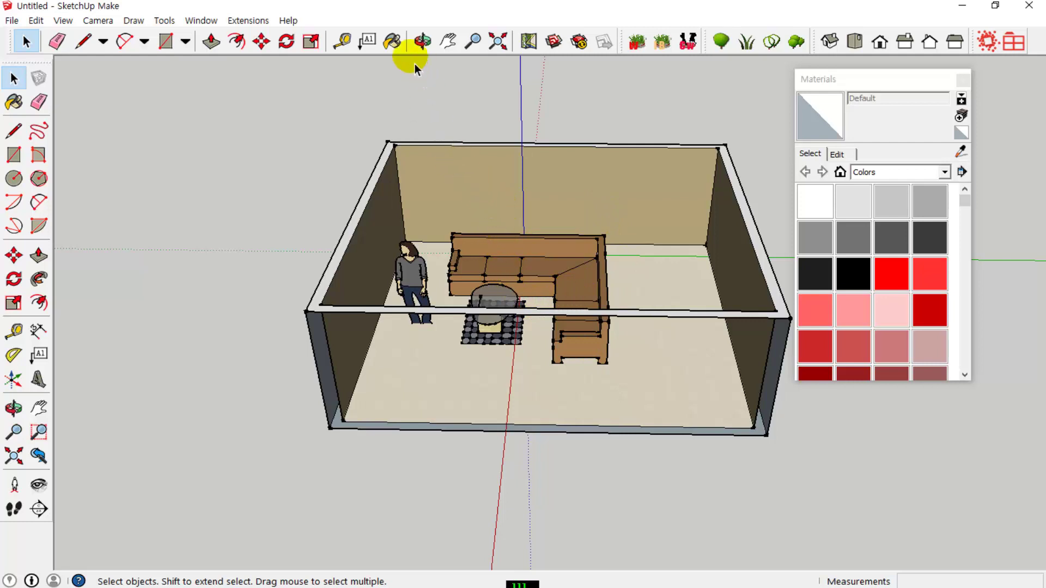
Step: Delete the standing woman figure together with the small round coffee table in front of the sofa
left_click(422, 41)
left_click_drag(436, 294, 490, 253)
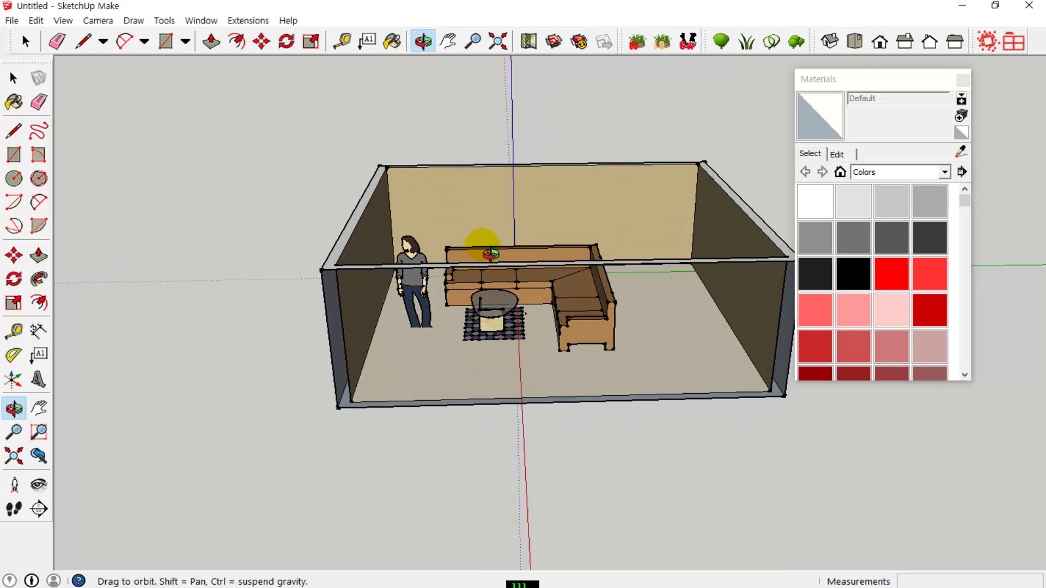
left_click_drag(480, 276, 469, 202)
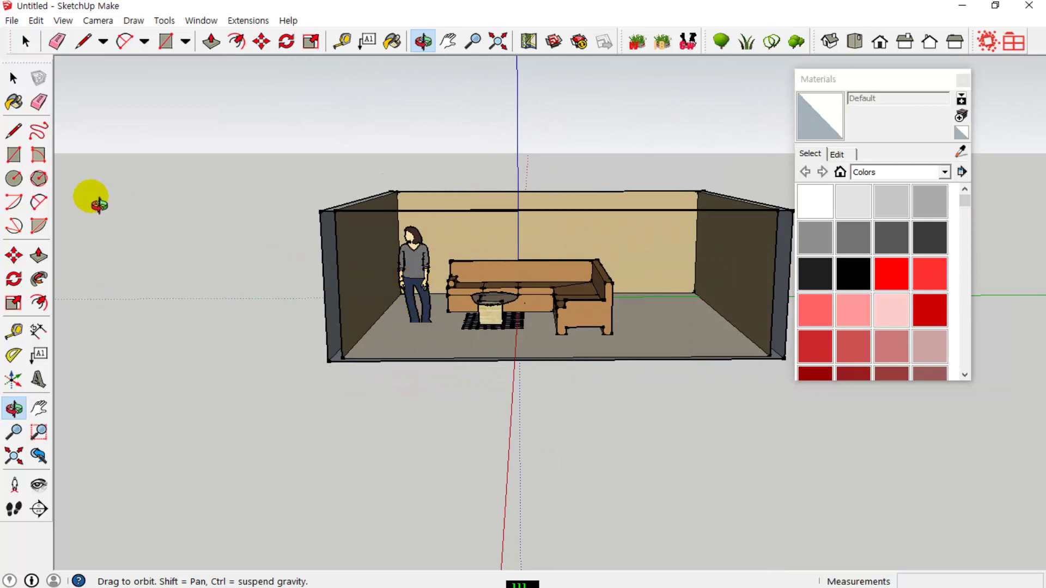
left_click(14, 78)
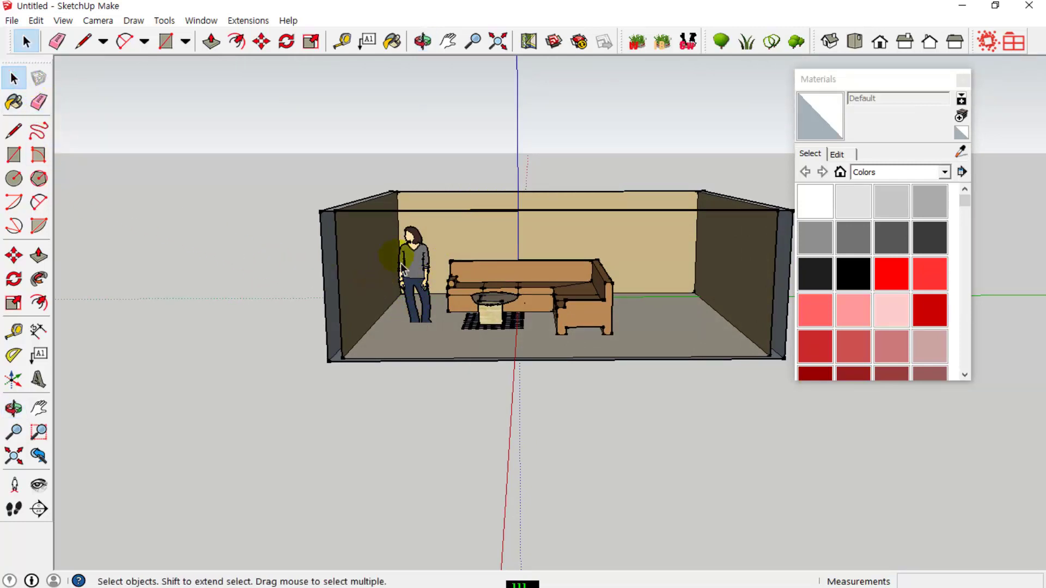
left_click(396, 233)
left_click_drag(397, 263, 440, 339)
left_click(423, 278)
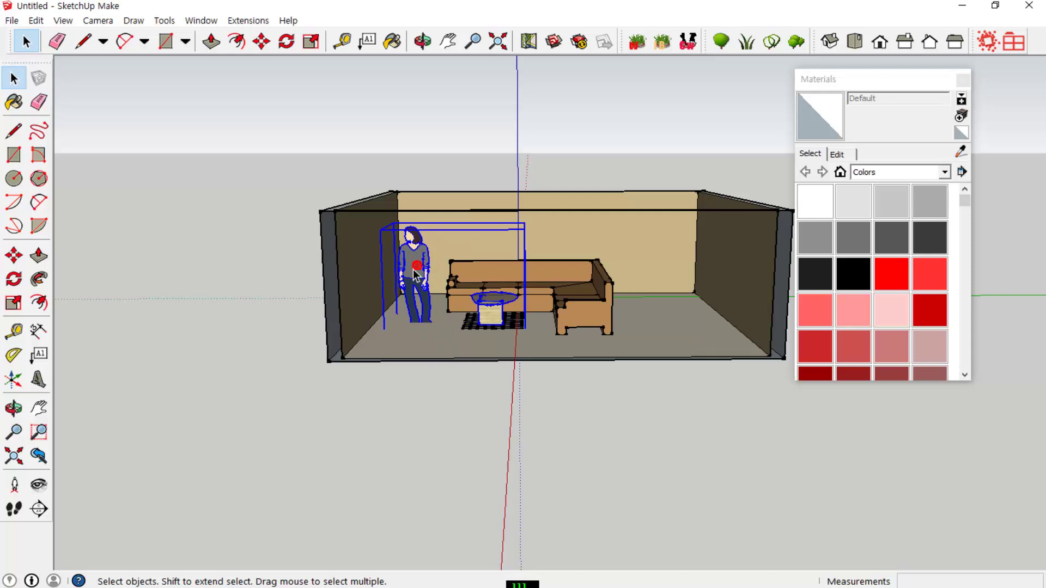
left_click(492, 310)
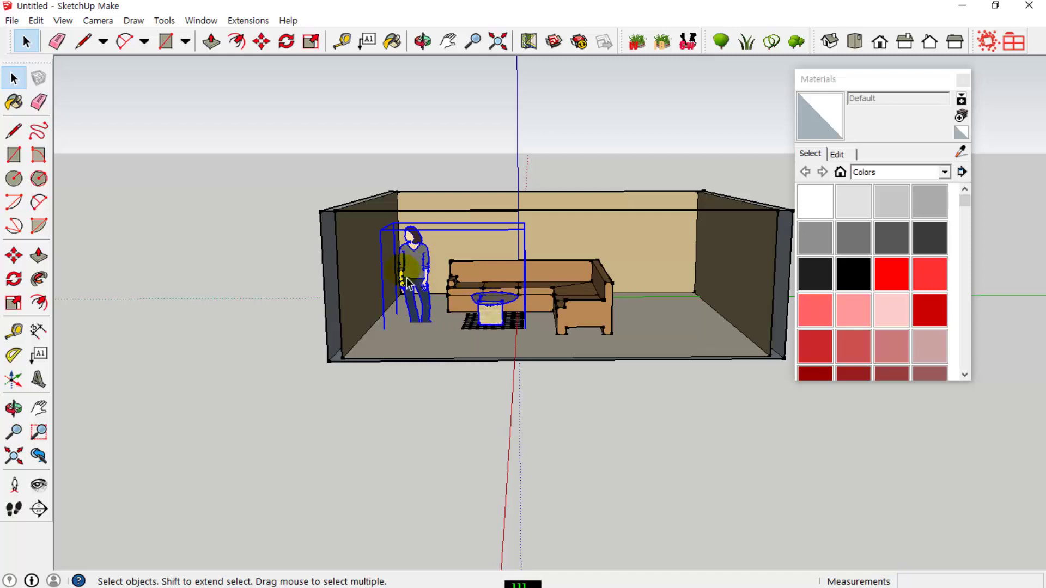
left_click(431, 270)
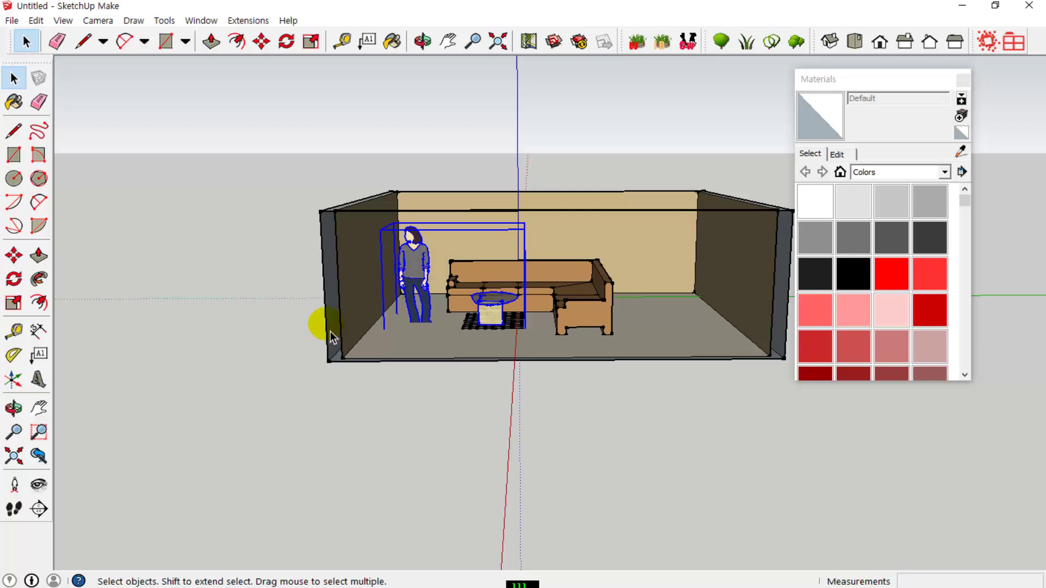
key("Delete")
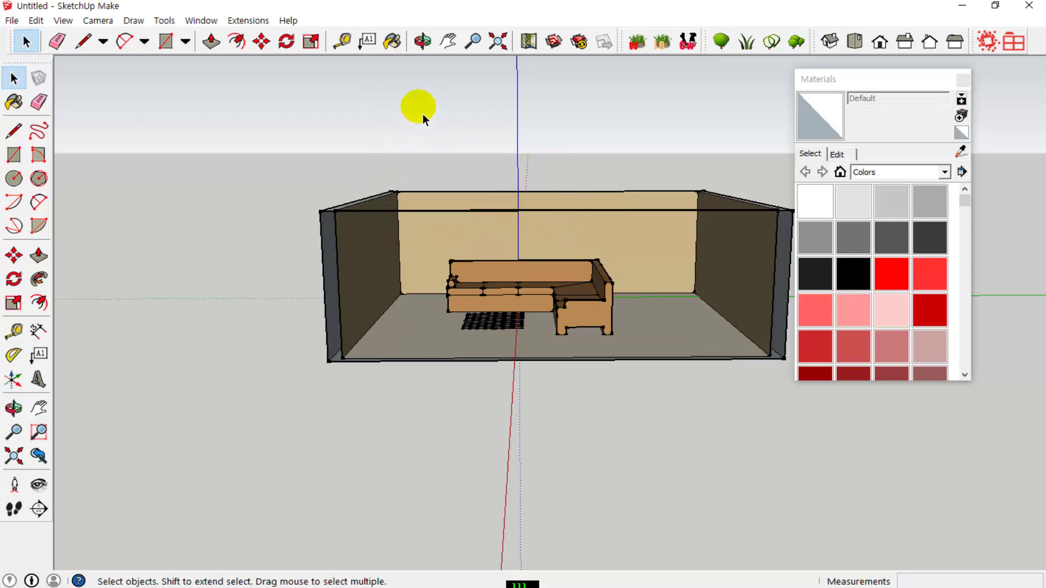
Step: Select the inner face of the back wall behind the sofa
scroll(404, 191, "up", 1)
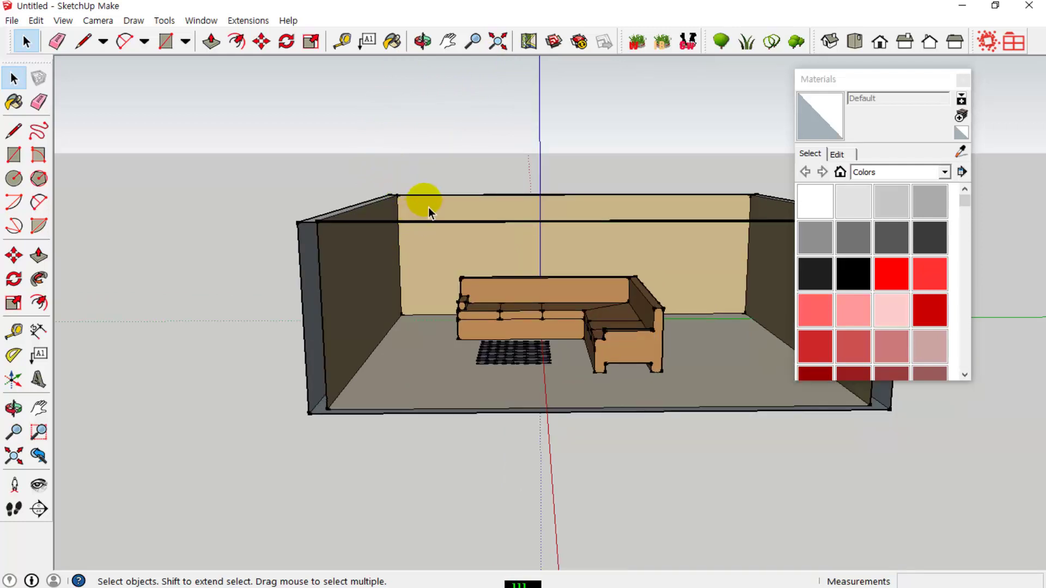
scroll(429, 205, "up", 2)
scroll(429, 204, "down", 1)
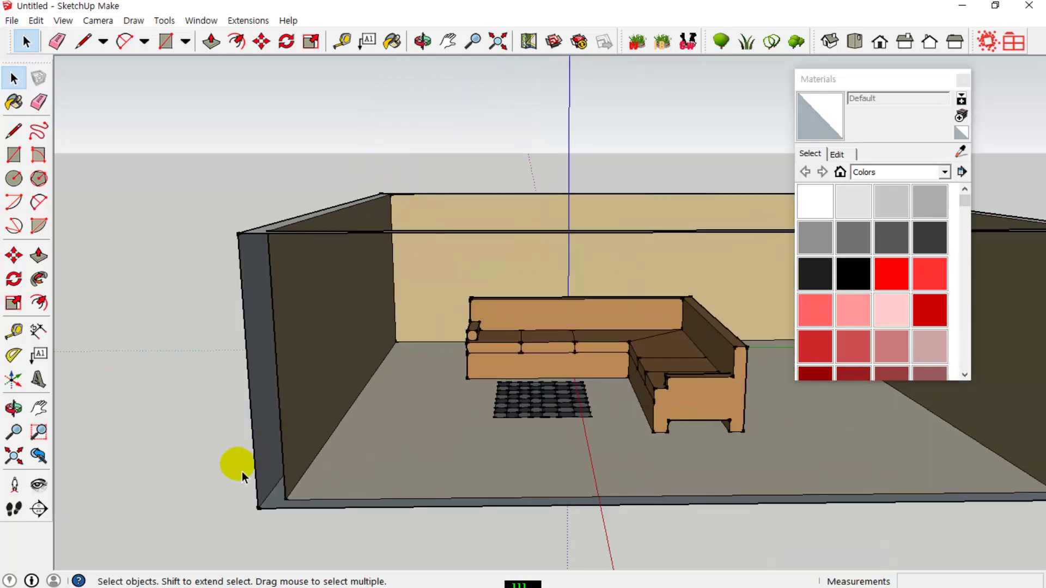
left_click(38, 408)
left_click_drag(515, 349, 411, 353)
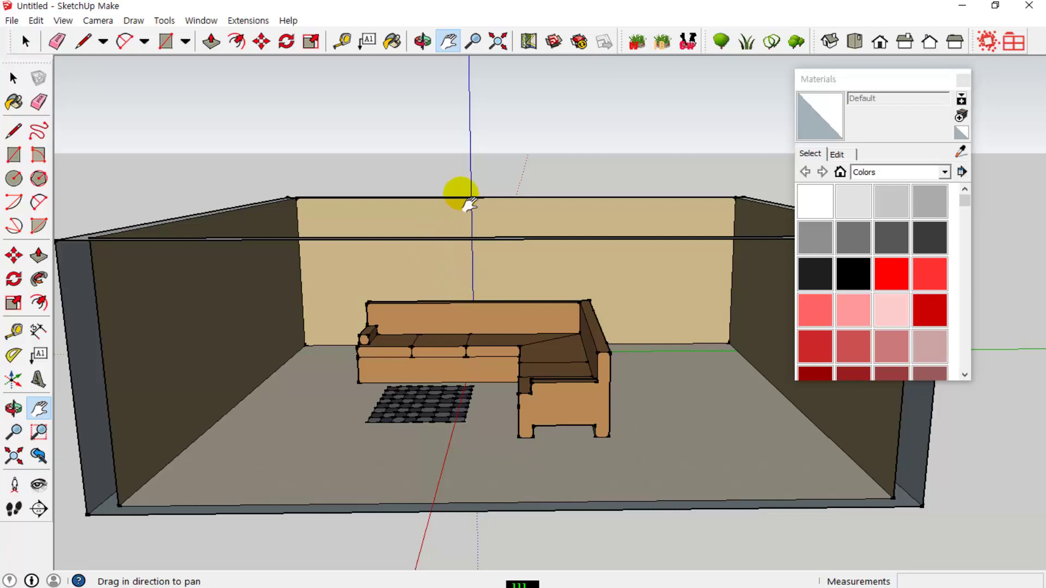
left_click(14, 78)
left_click(410, 279)
left_click(476, 241)
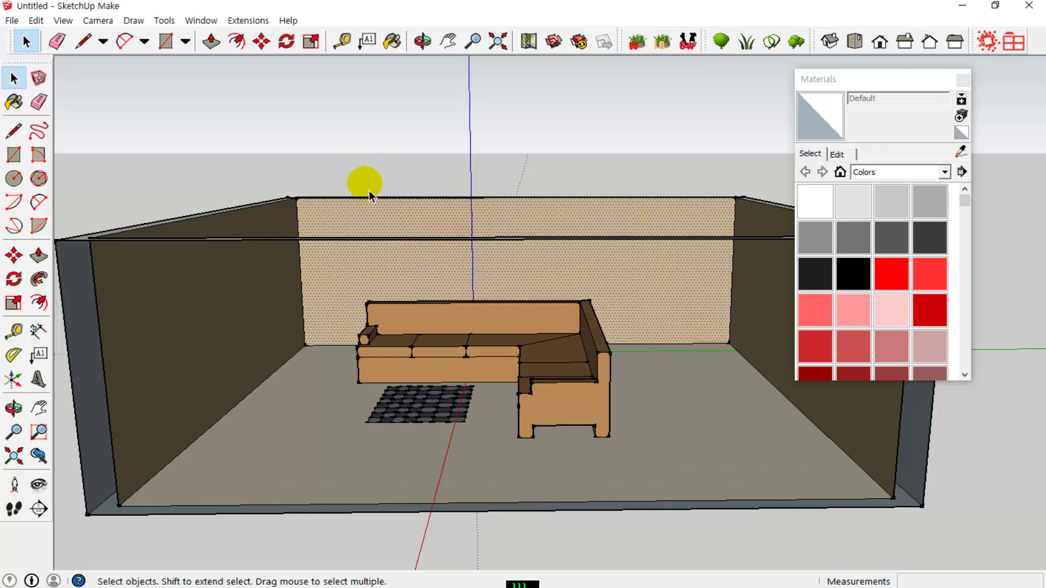
Step: Try offsetting the back wall's outline inward by about 100 mm and about 163 mm, and undo both offsets
left_click(234, 43)
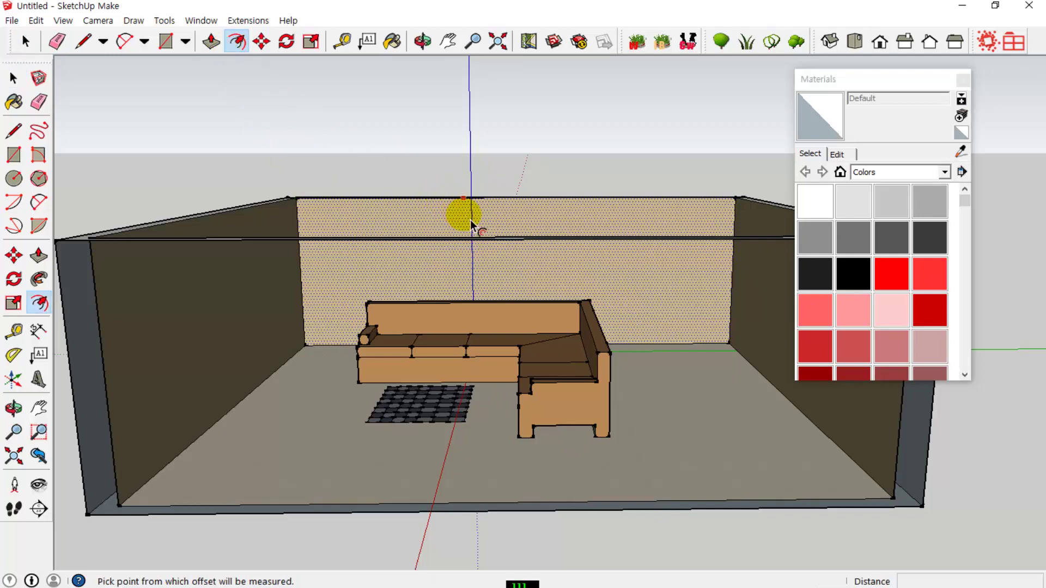
left_click(504, 204)
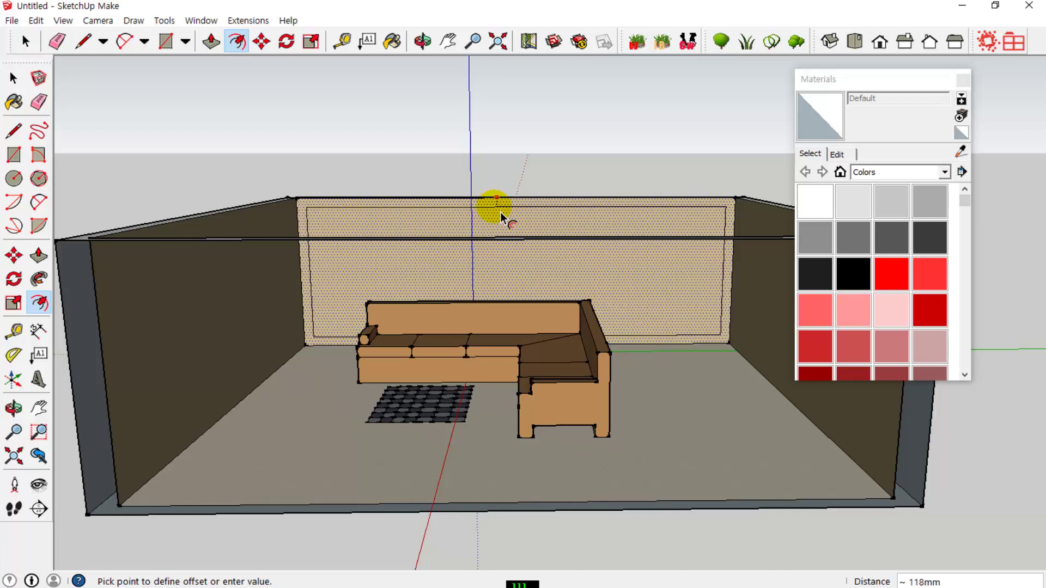
left_click(500, 215)
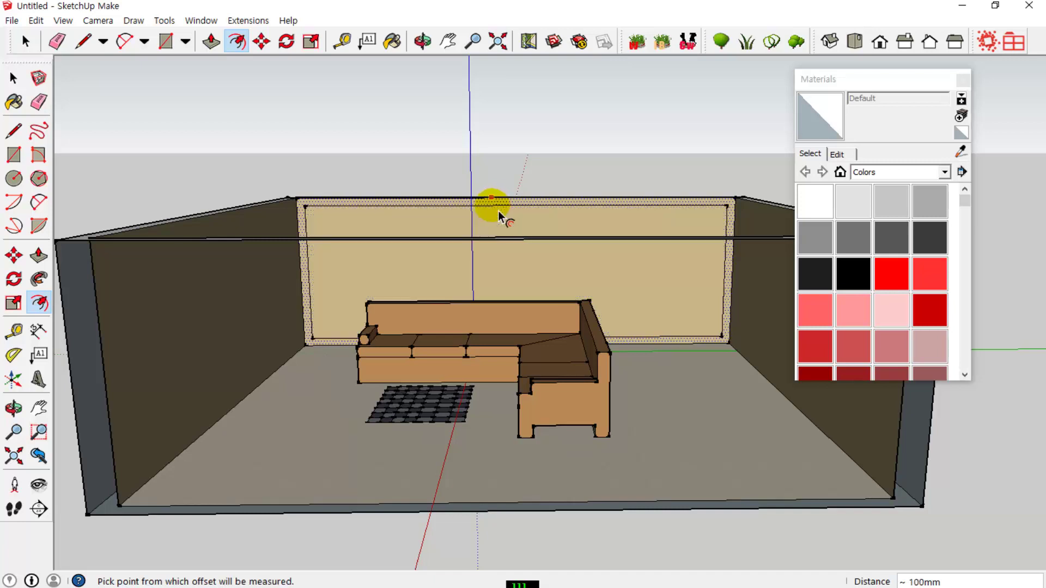
left_click(497, 209)
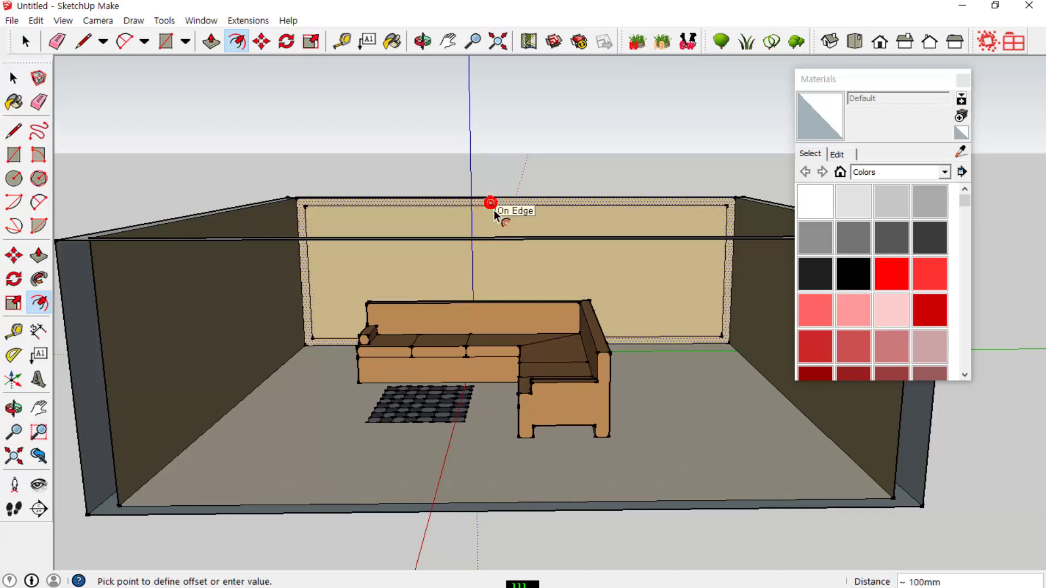
left_click(493, 215)
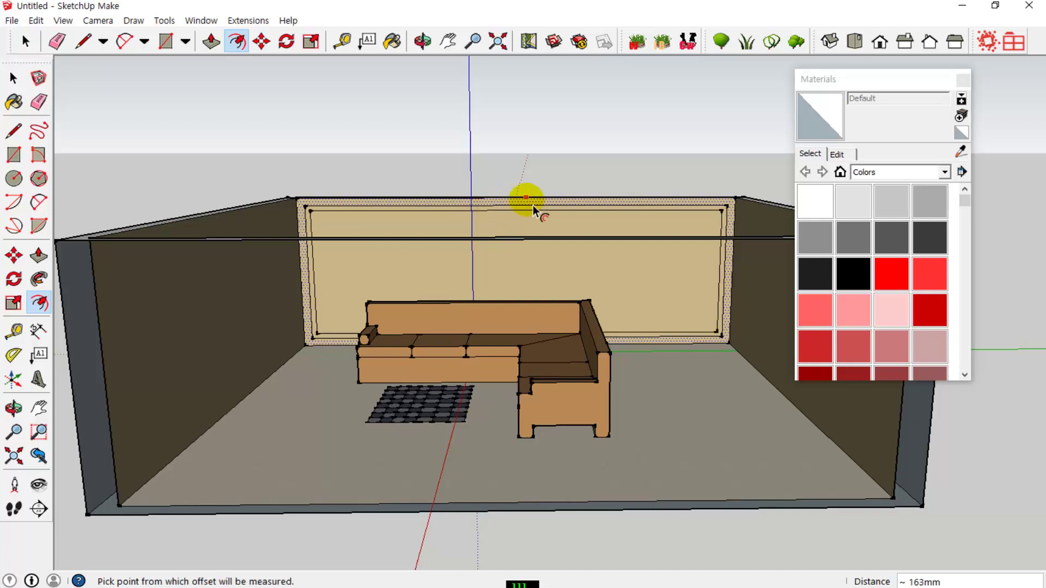
key("ctrl+z")
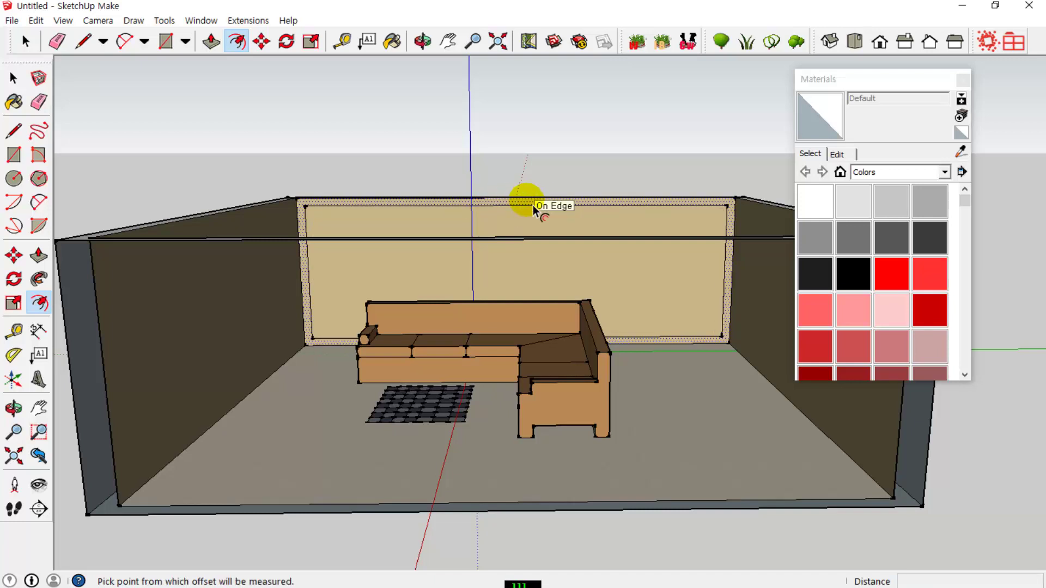
key("ctrl+z")
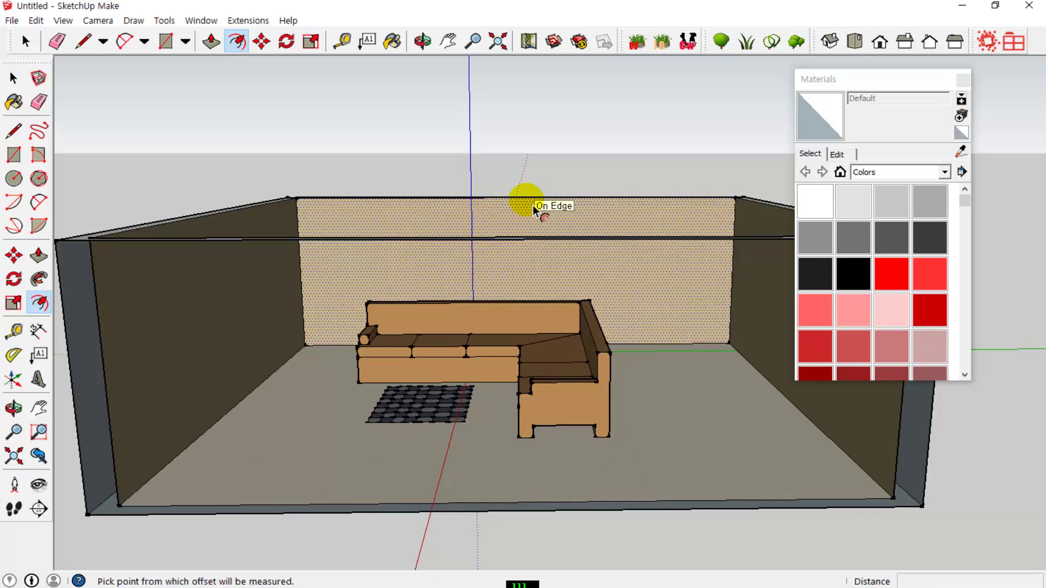
Step: Try offsetting the back wall's outline inward by about 136 mm and about 172 mm, and undo both offsets
left_click(502, 202)
left_click_drag(502, 207, 506, 216)
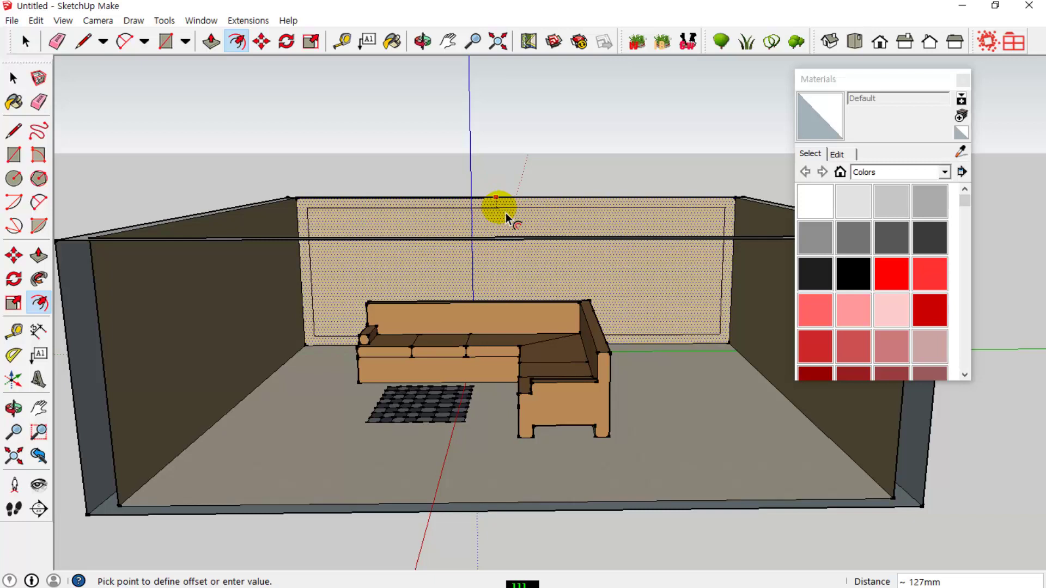
left_click(505, 214)
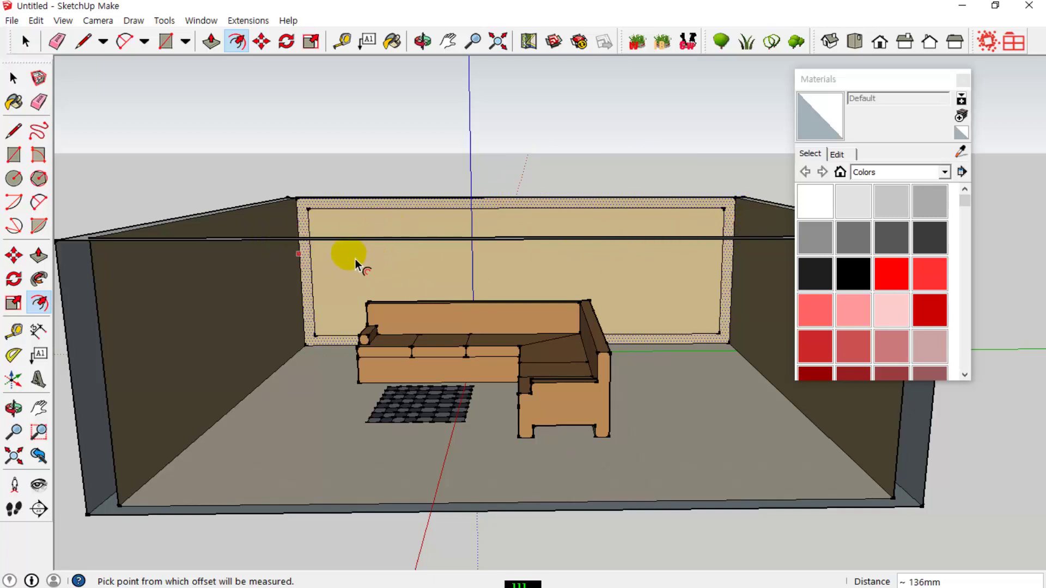
left_click_drag(402, 229, 357, 235)
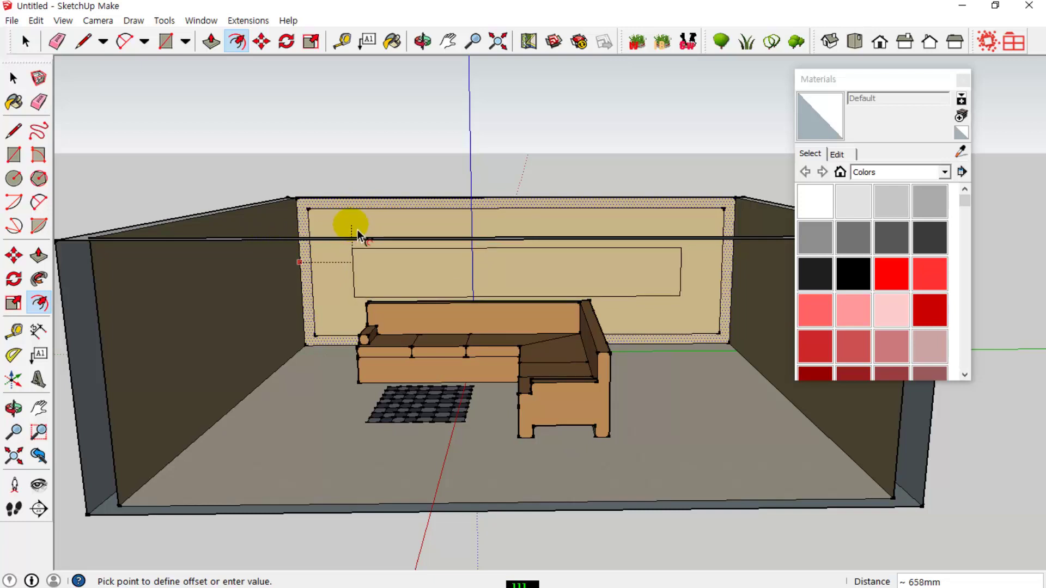
key("Escape")
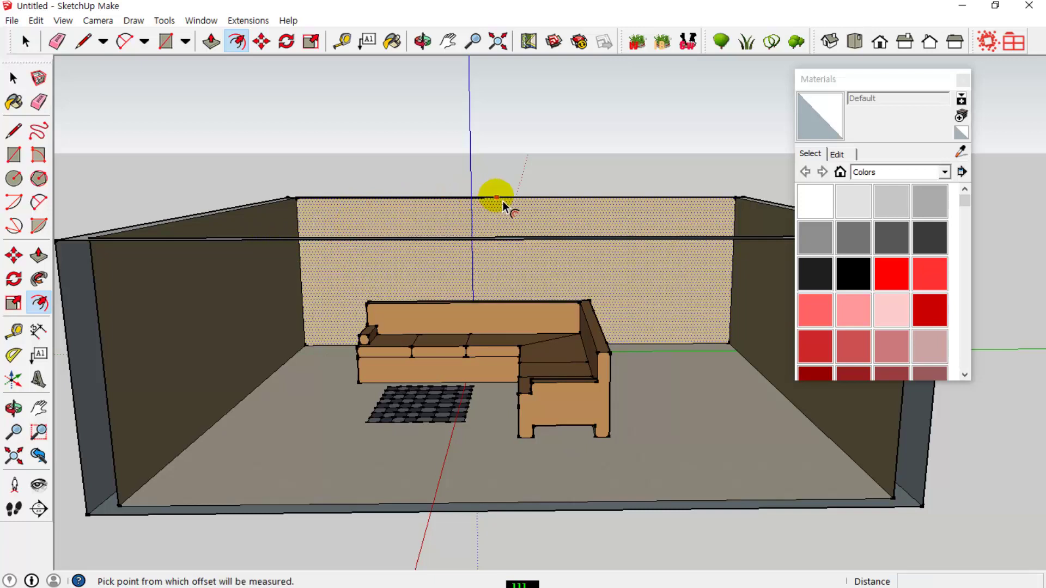
left_click(501, 206)
left_click(498, 217)
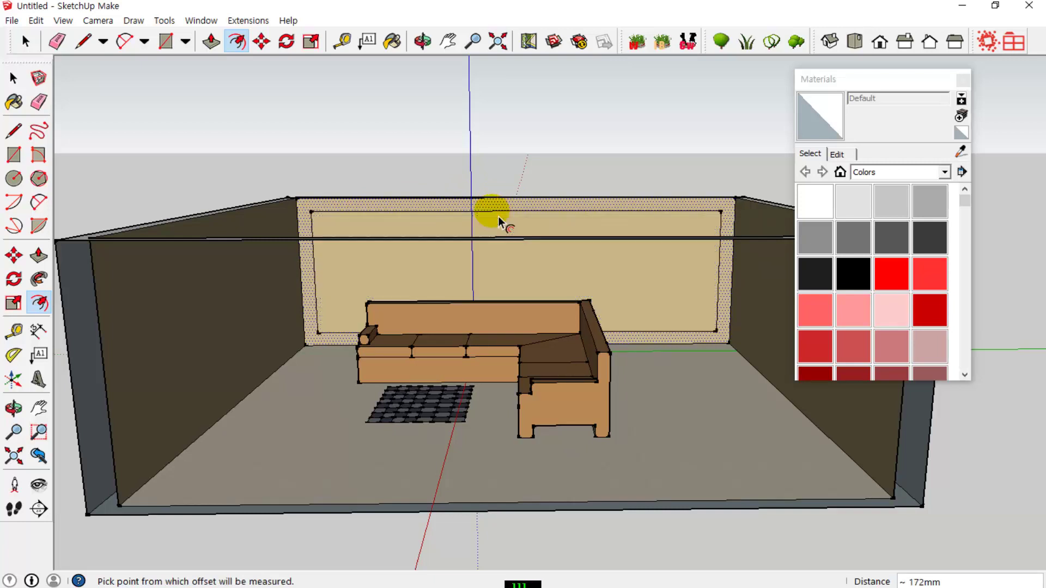
left_click(181, 122)
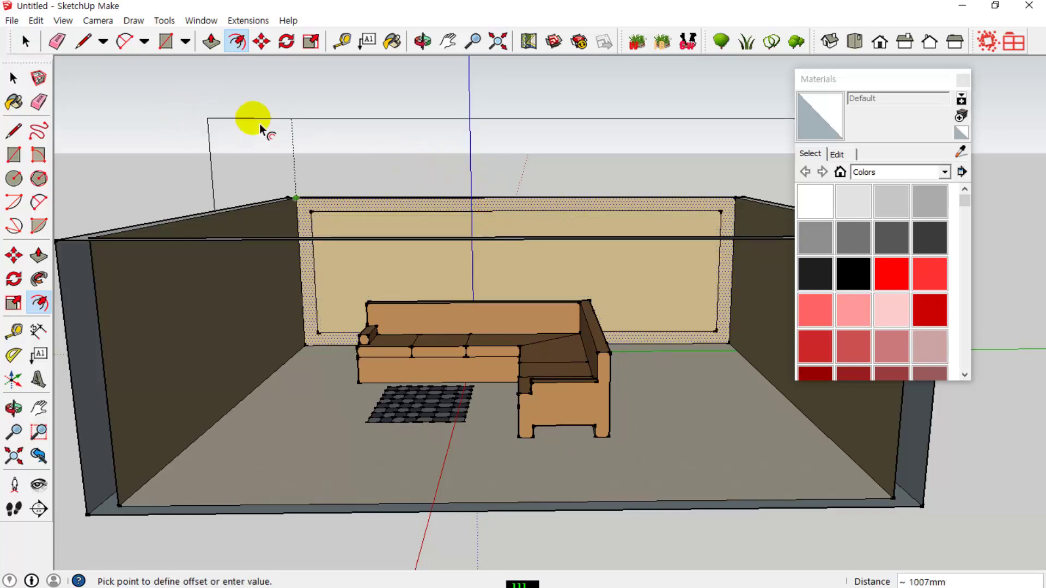
key("ctrl+z")
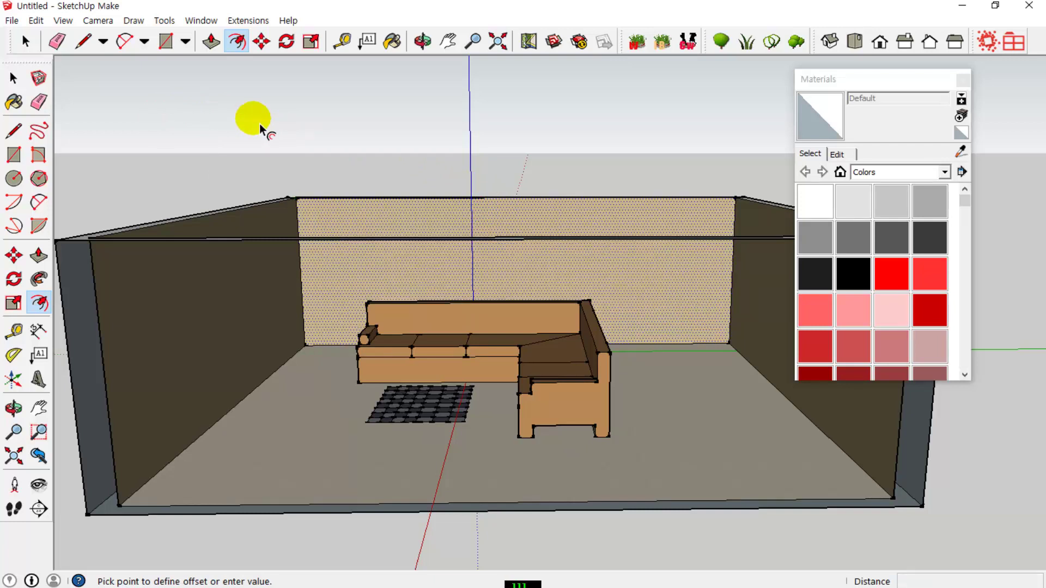
key("Escape")
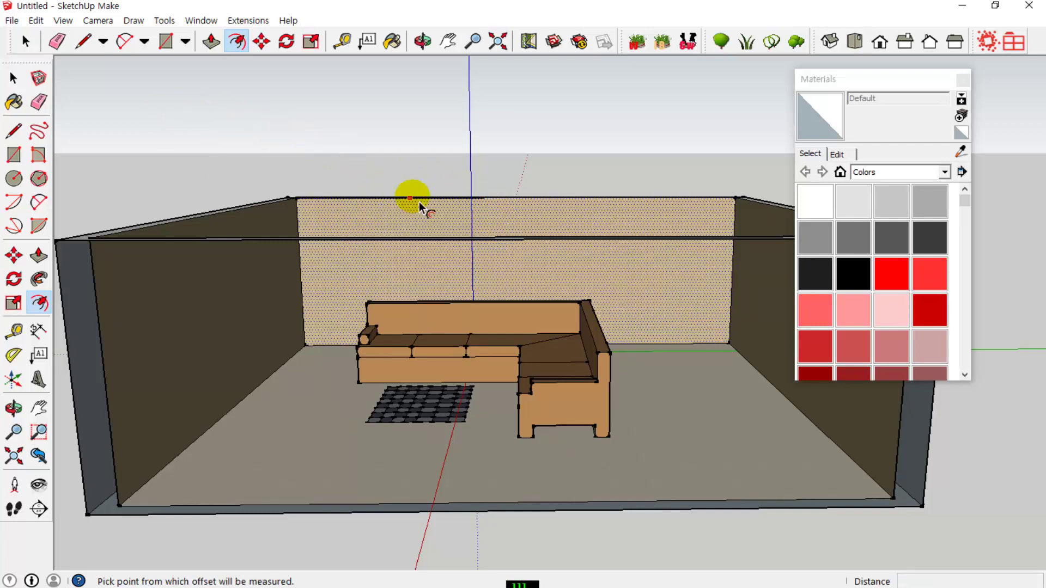
Step: Offset the back wall's outline inward by about 172 mm and select the inner panel it encloses
left_click(498, 203)
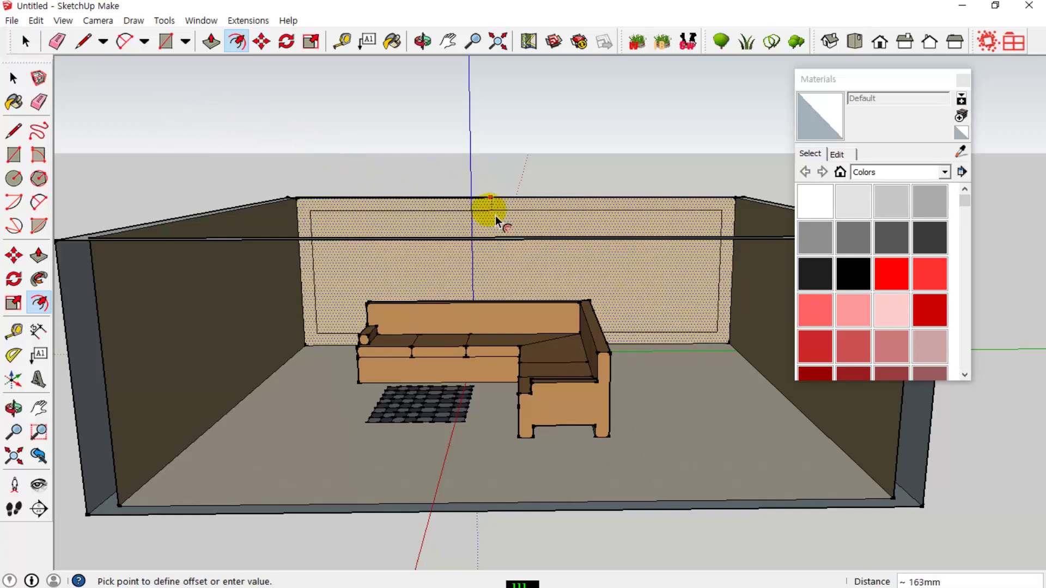
left_click(496, 219)
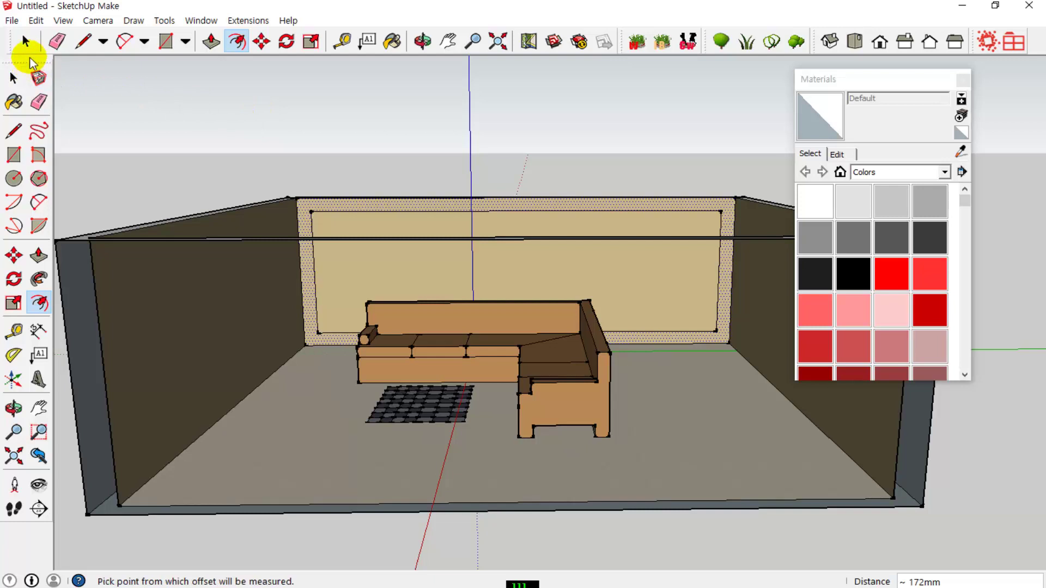
left_click(24, 43)
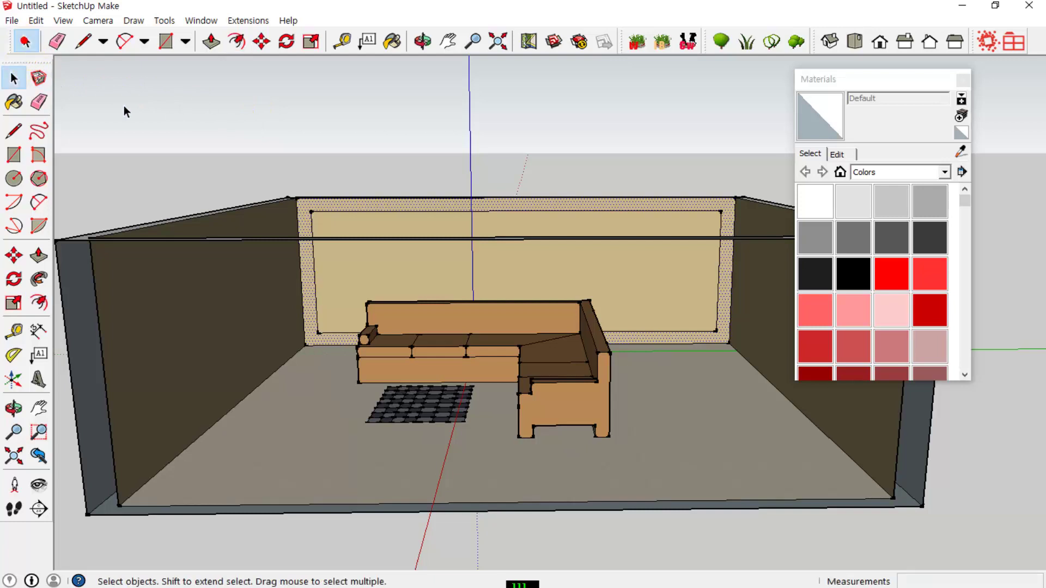
left_click(456, 277)
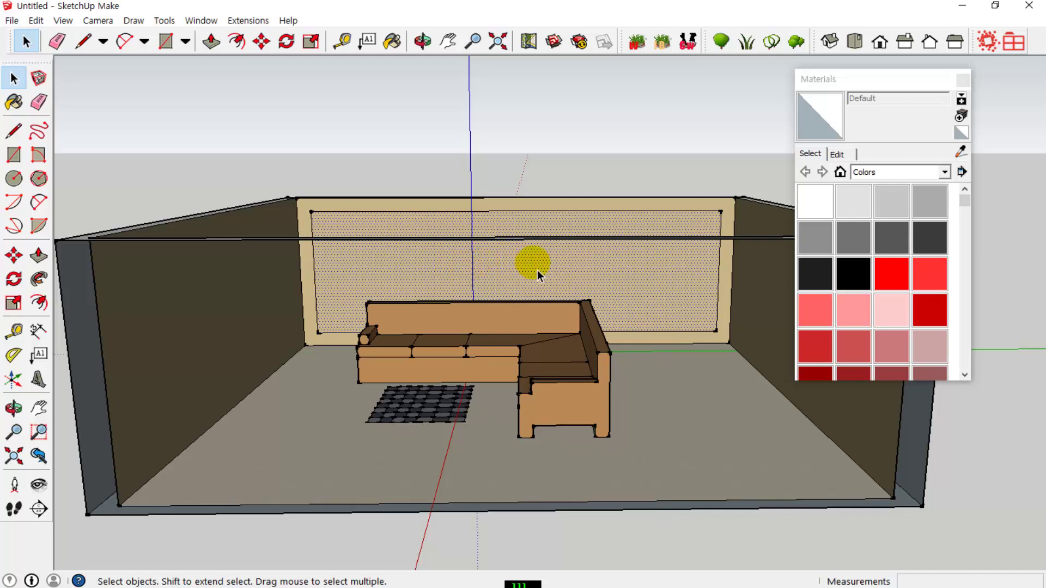
left_click(308, 226)
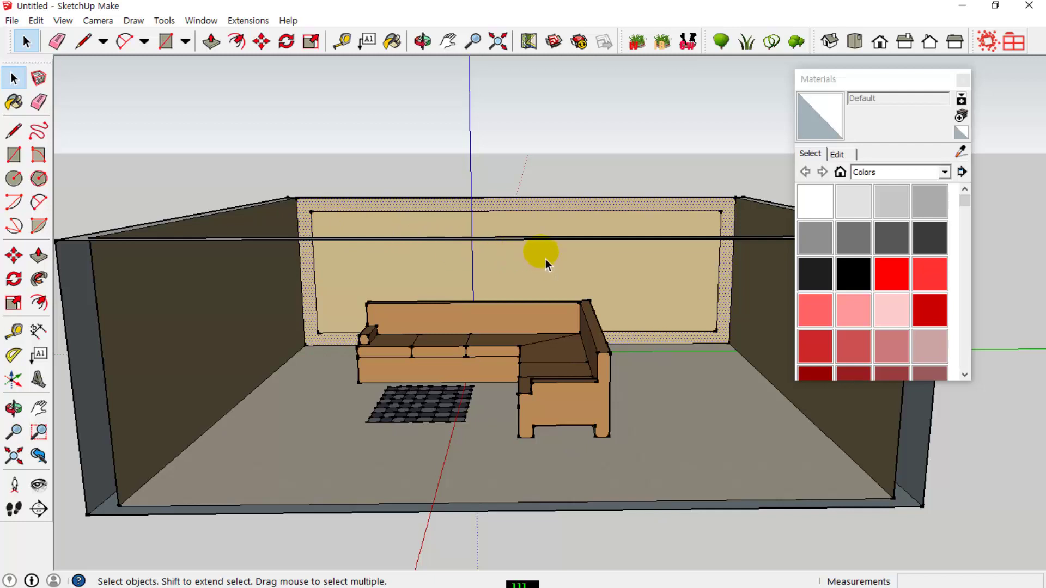
left_click(432, 281)
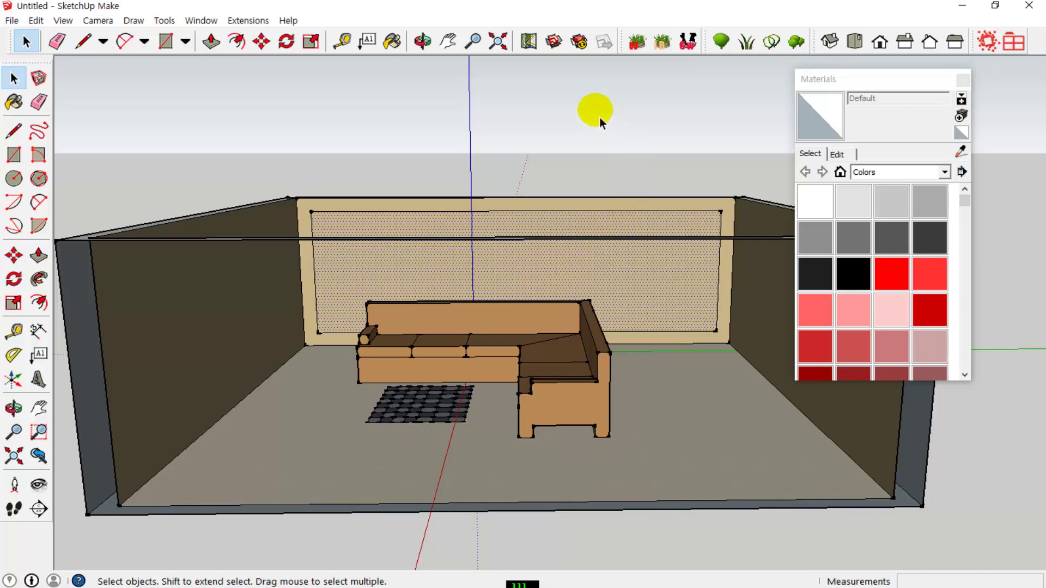
Step: Push the back wall's inner panel outward by about 498 mm, leaving the surrounding frame in place
left_click(423, 44)
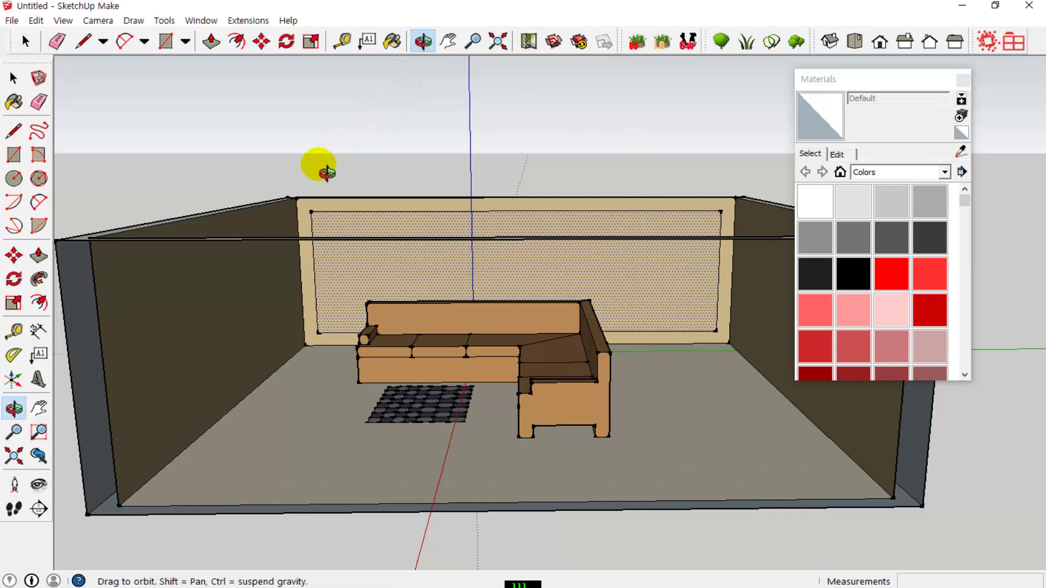
mouse_move(247, 218)
left_mouse_down()
mouse_move(317, 289)
mouse_move(420, 318)
mouse_move(612, 332)
mouse_move(735, 308)
mouse_move(728, 330)
left_mouse_up()
left_click_drag(332, 402, 305, 417)
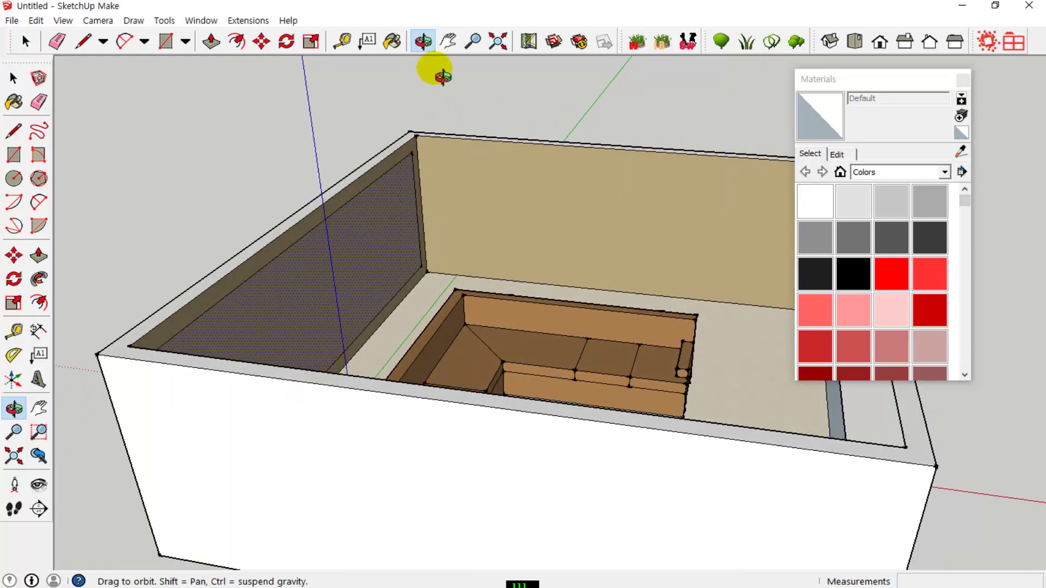
left_click(211, 43)
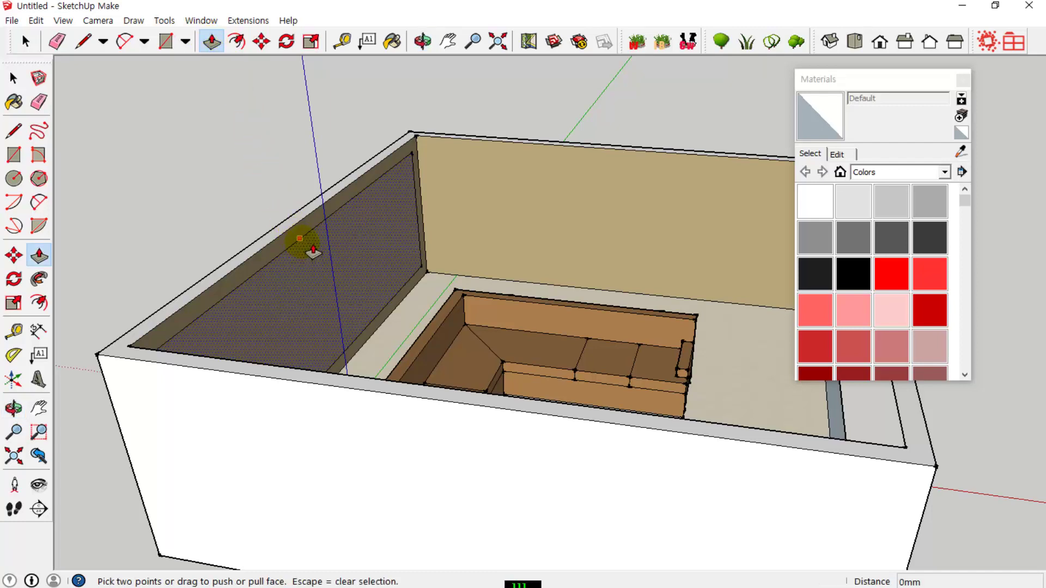
left_click(301, 238)
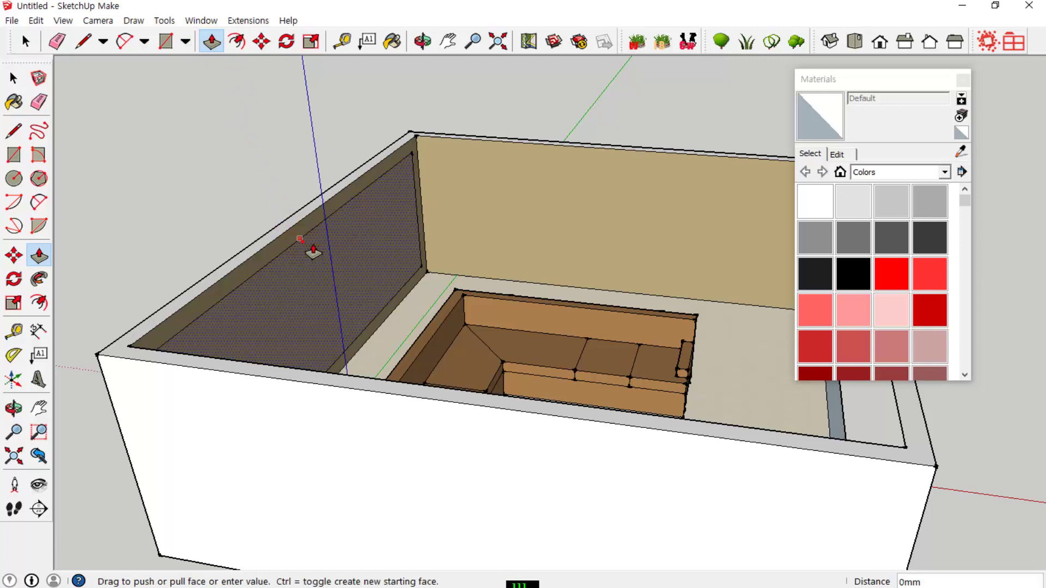
left_click(299, 238)
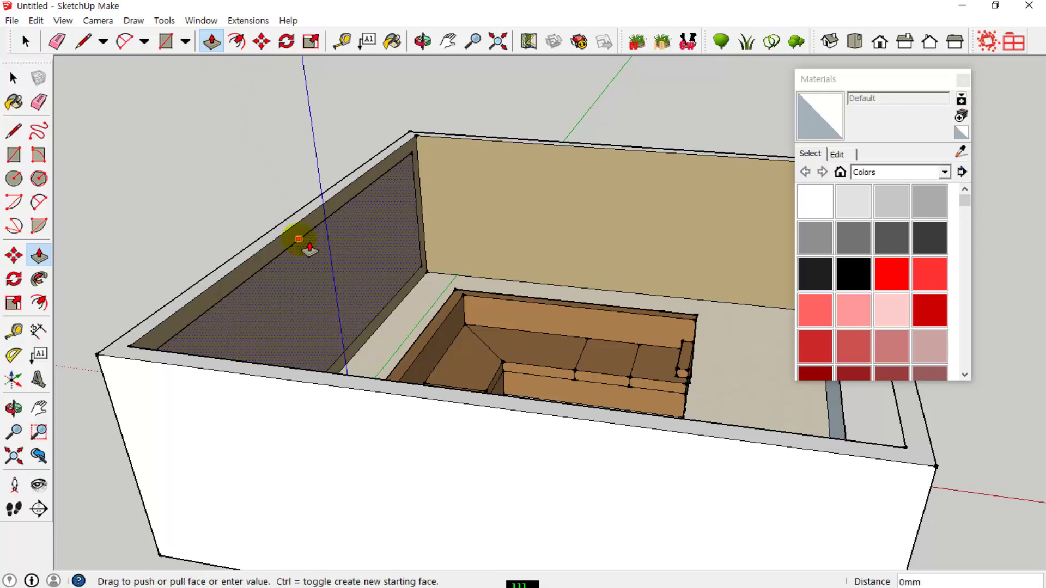
left_click_drag(299, 239, 266, 209)
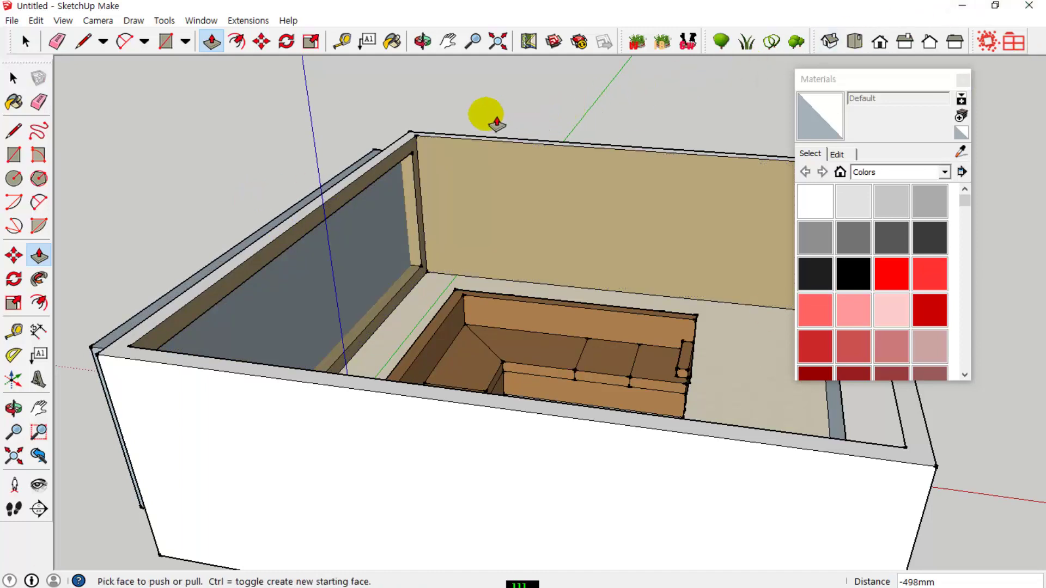
Step: Select the recessed panel face of the back wall behind the sofa
left_click(423, 41)
left_click_drag(233, 330, 464, 264)
left_click_drag(355, 376, 183, 338)
left_click_drag(616, 309, 306, 425)
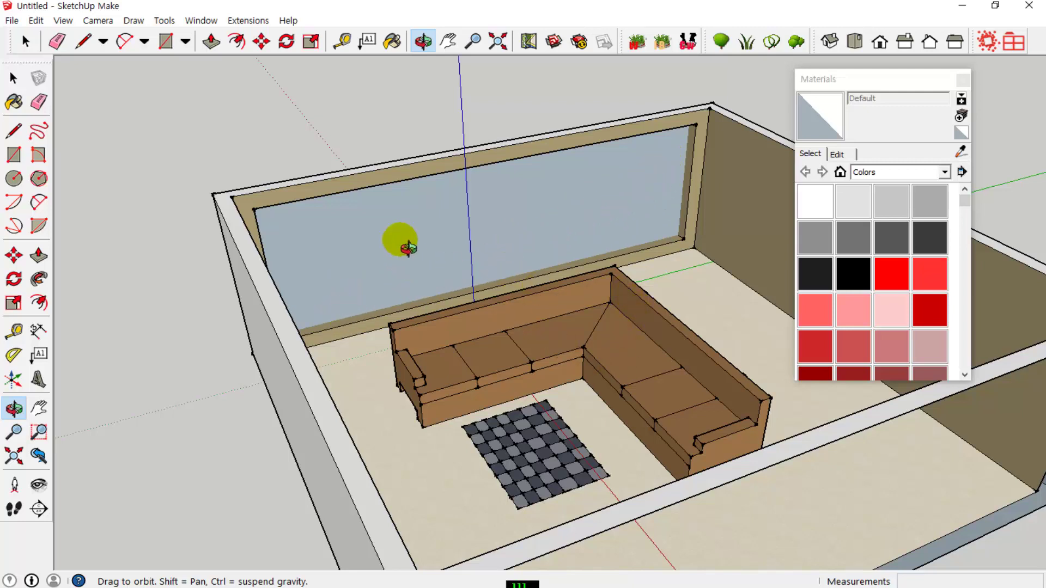
left_click(423, 44)
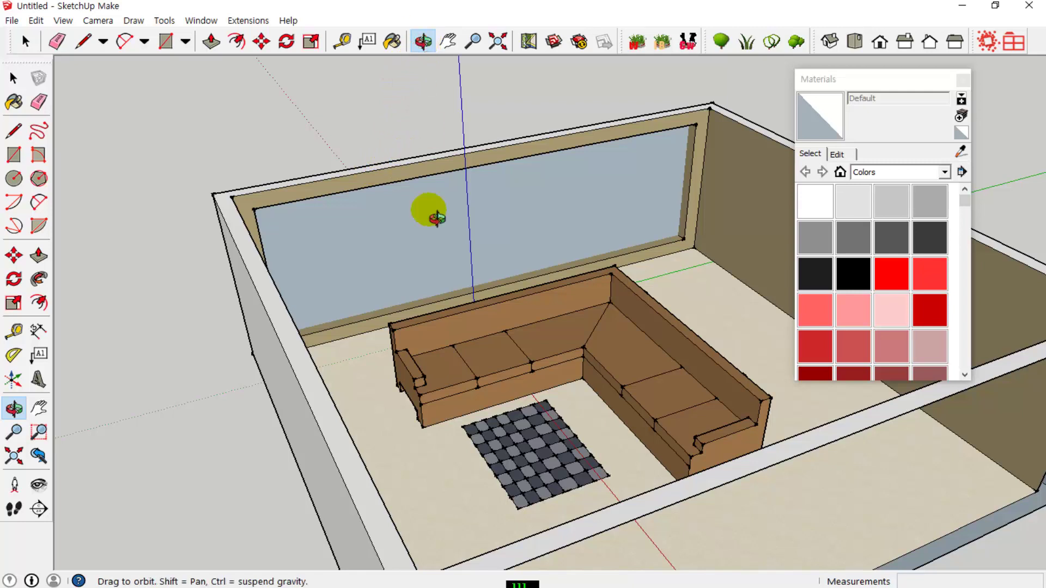
left_click_drag(365, 436, 215, 369)
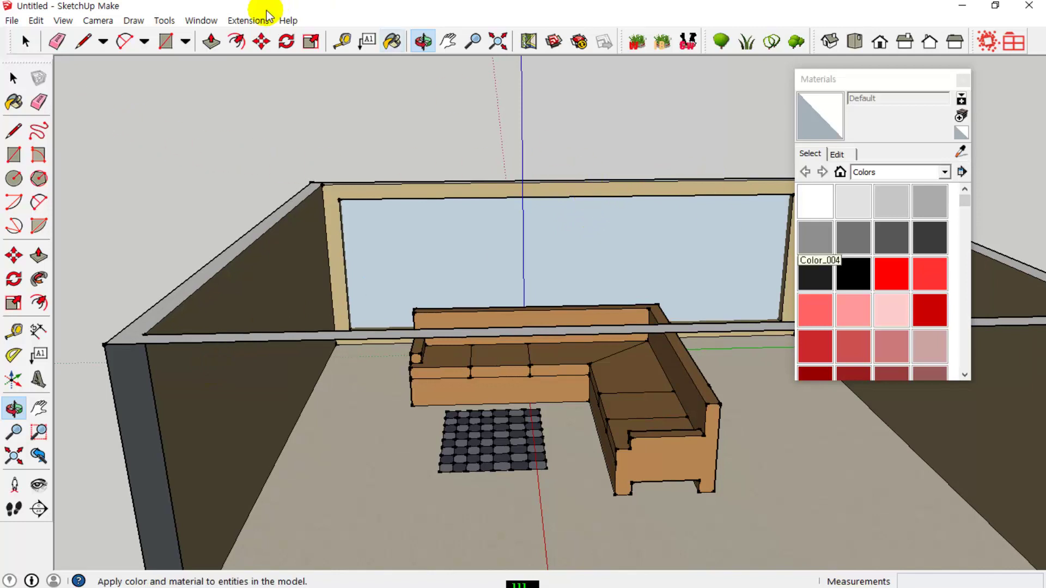
left_click(26, 42)
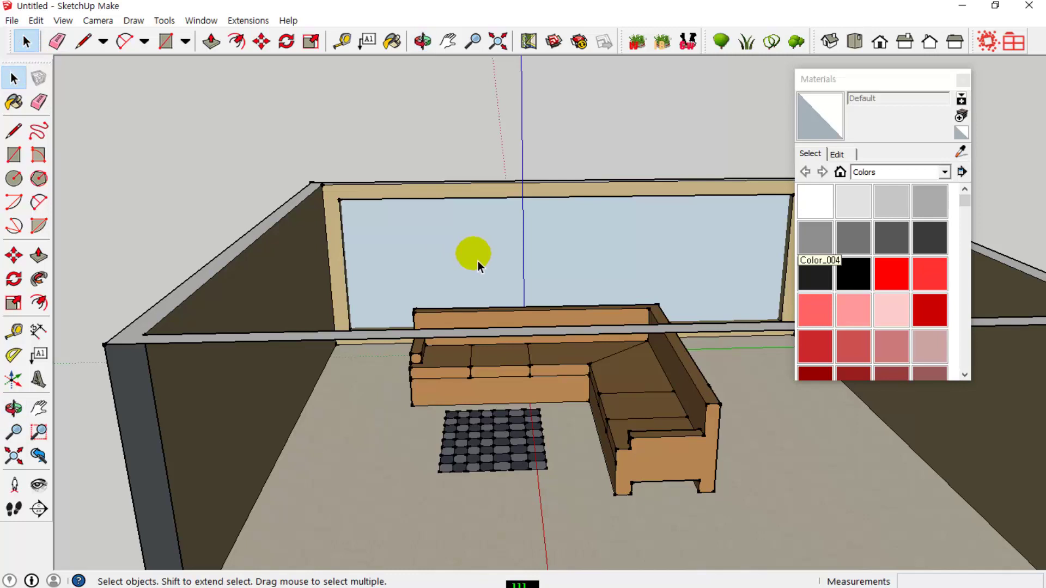
left_click(478, 262)
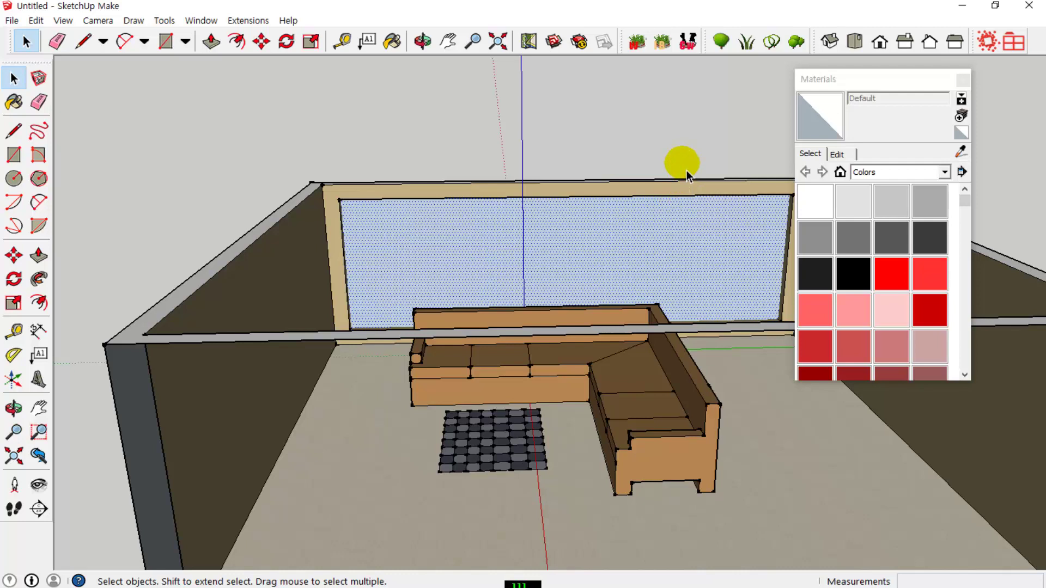
Step: Create a material from the texture image b74.jpg in the pictures library and paint the recessed back wall panel with it
left_click(960, 117)
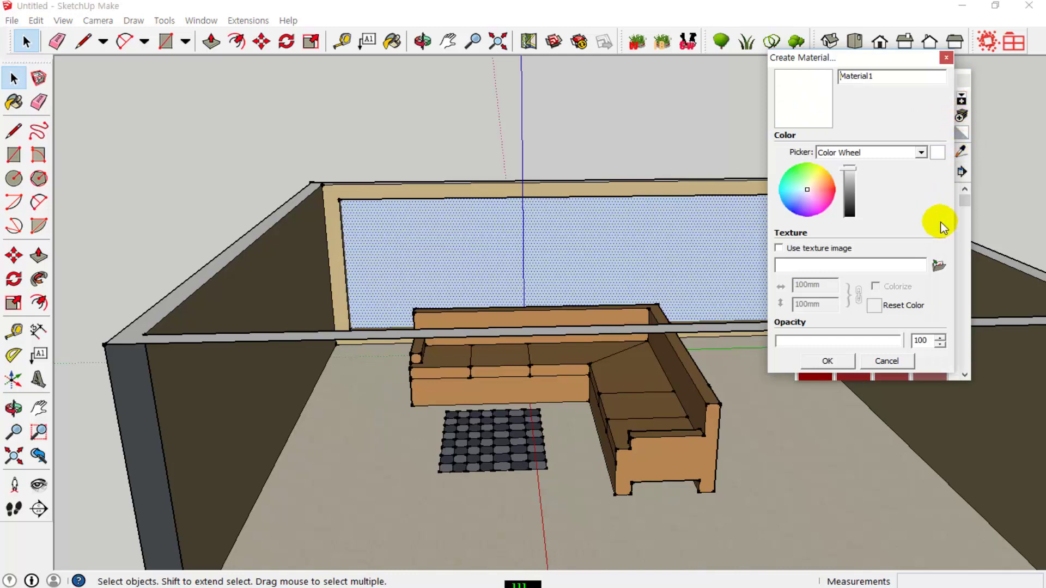
left_click(938, 266)
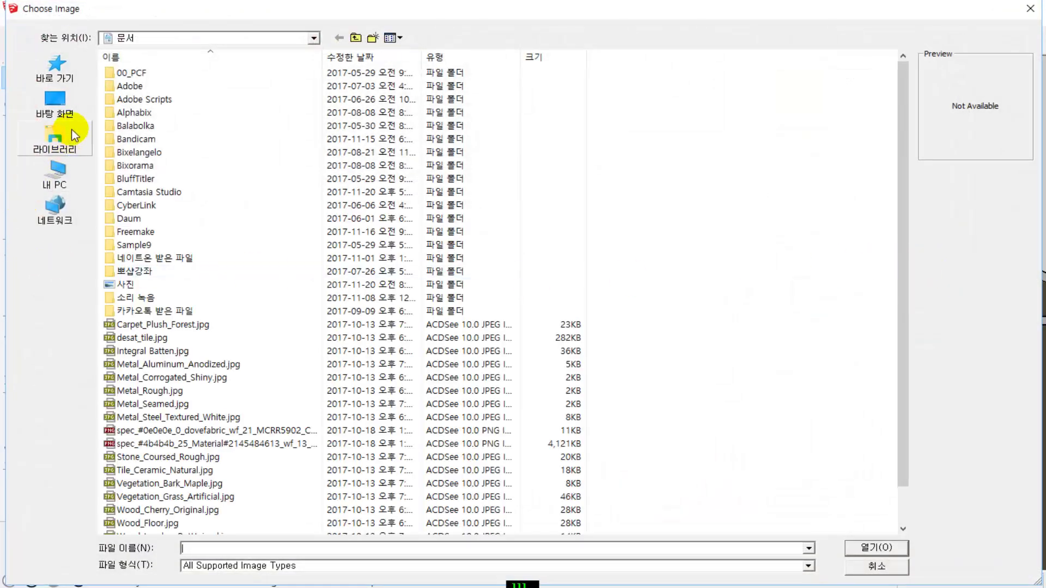
left_click(47, 154)
double_click(512, 76)
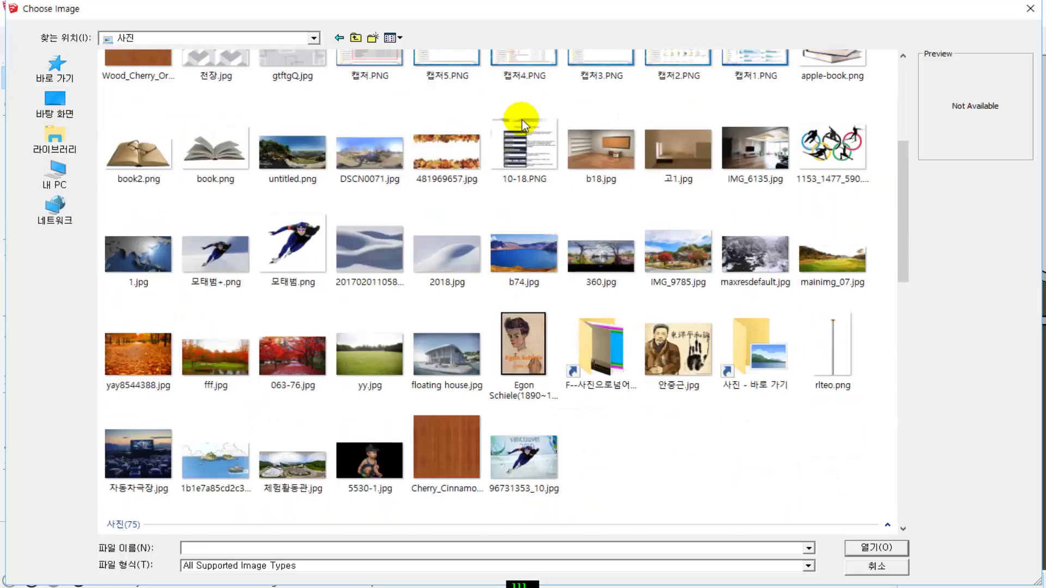
left_click(522, 256)
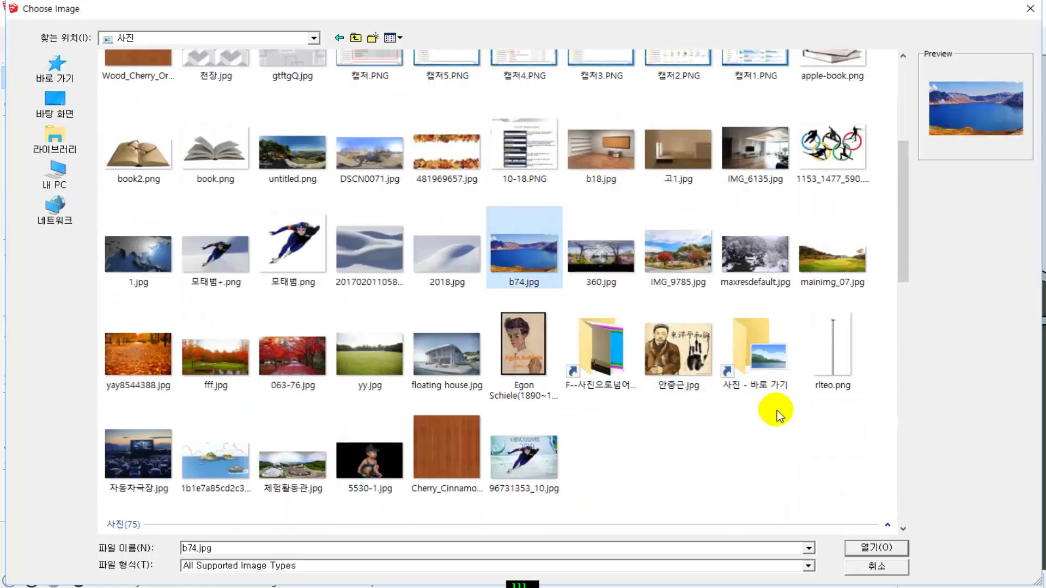
left_click(866, 548)
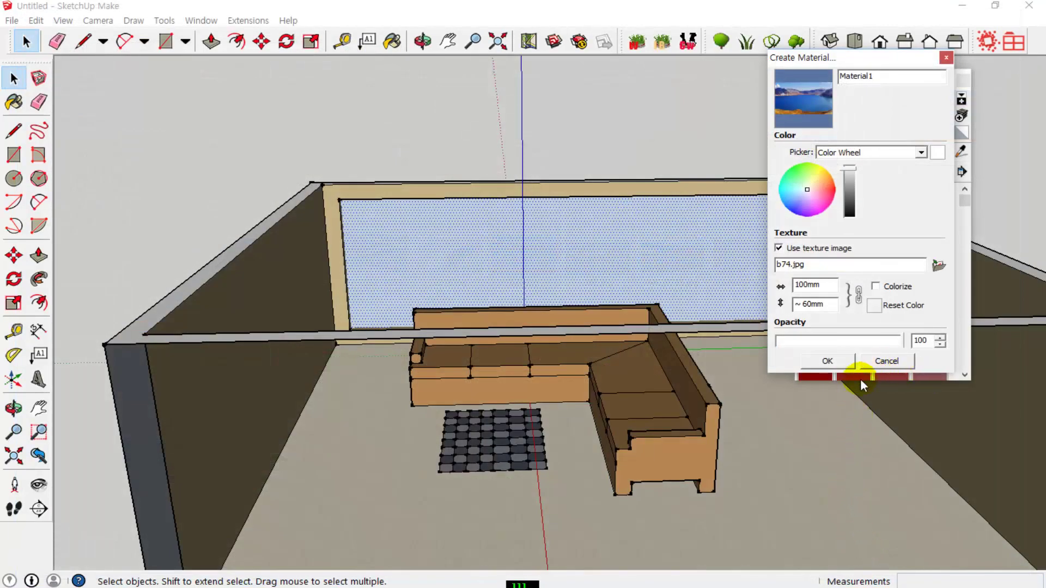
left_click(827, 361)
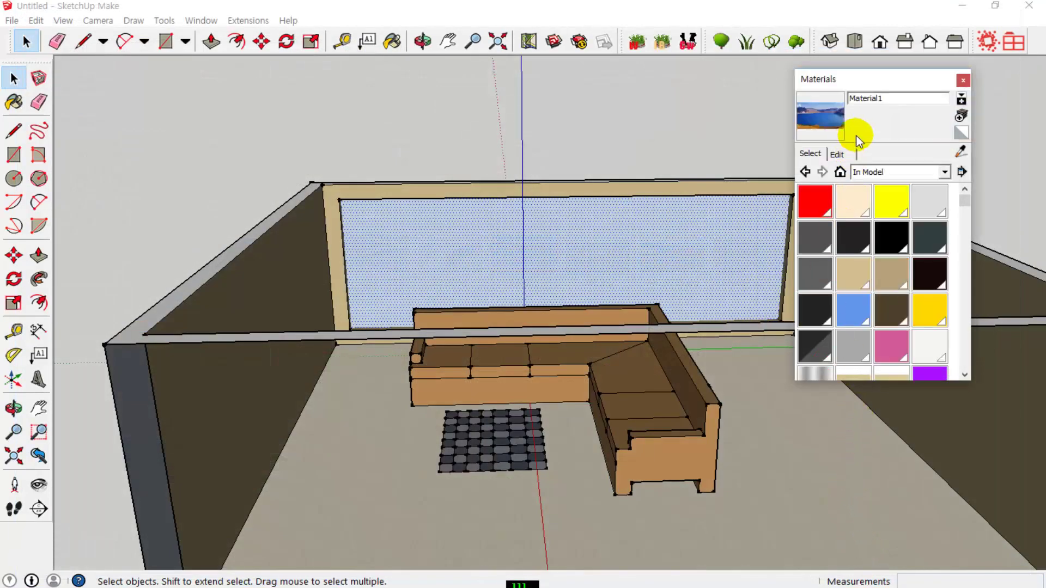
left_click(824, 109)
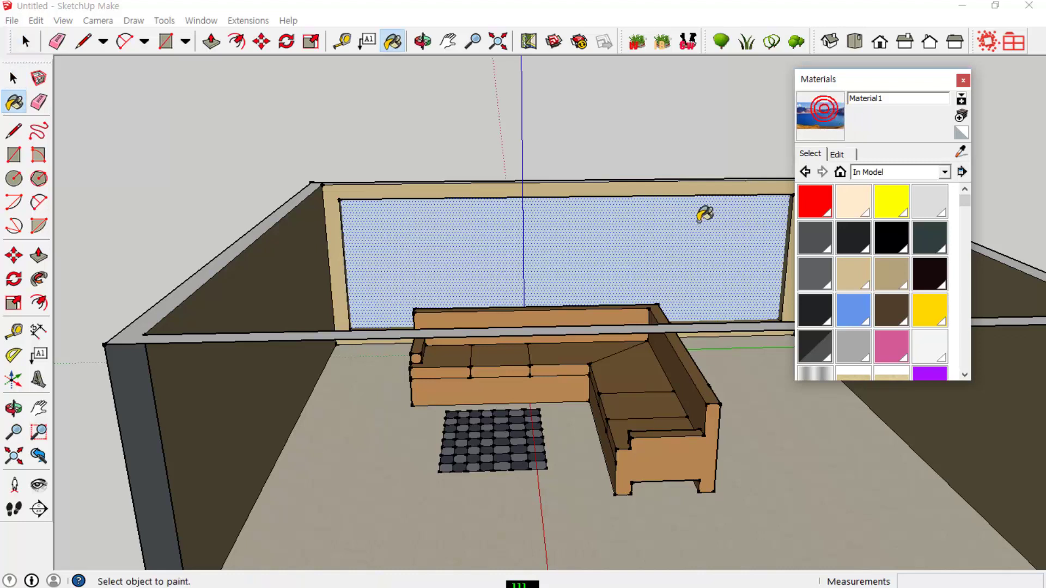
left_click(556, 255)
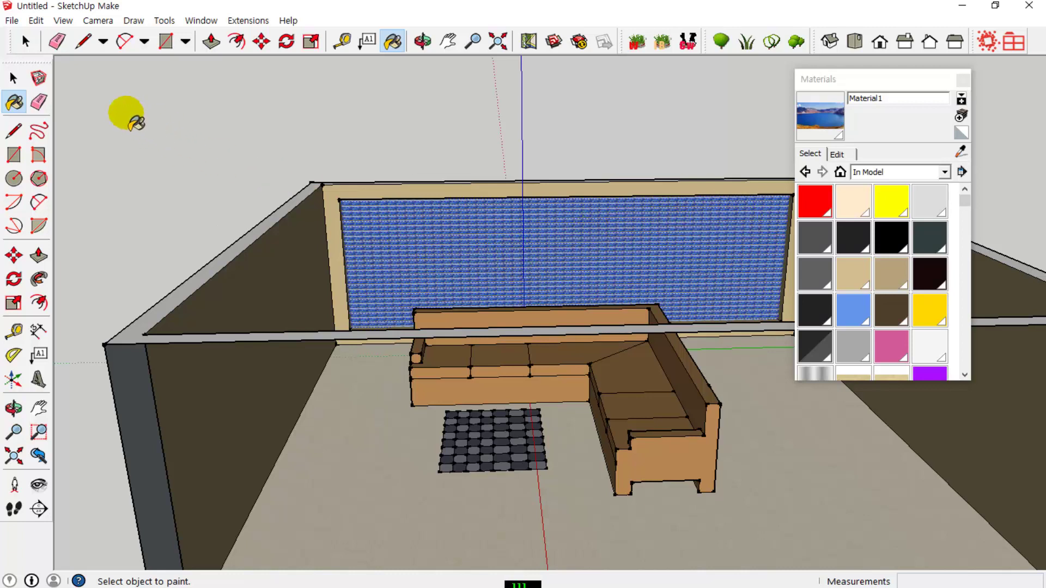
Step: Start repositioning the lake photo texture with its pins on the recessed back wall panel
left_click(26, 42)
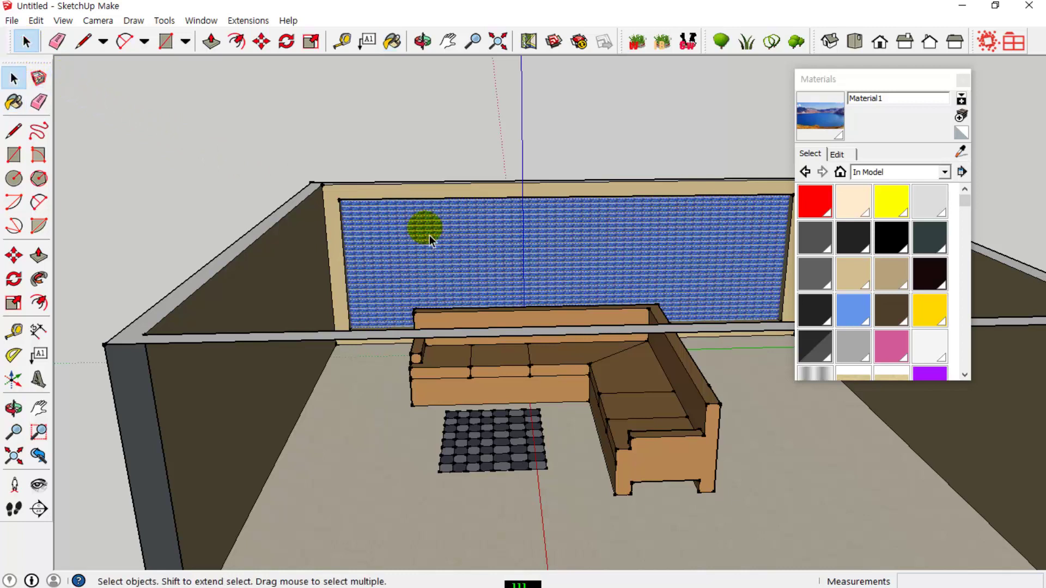
right_click(535, 250)
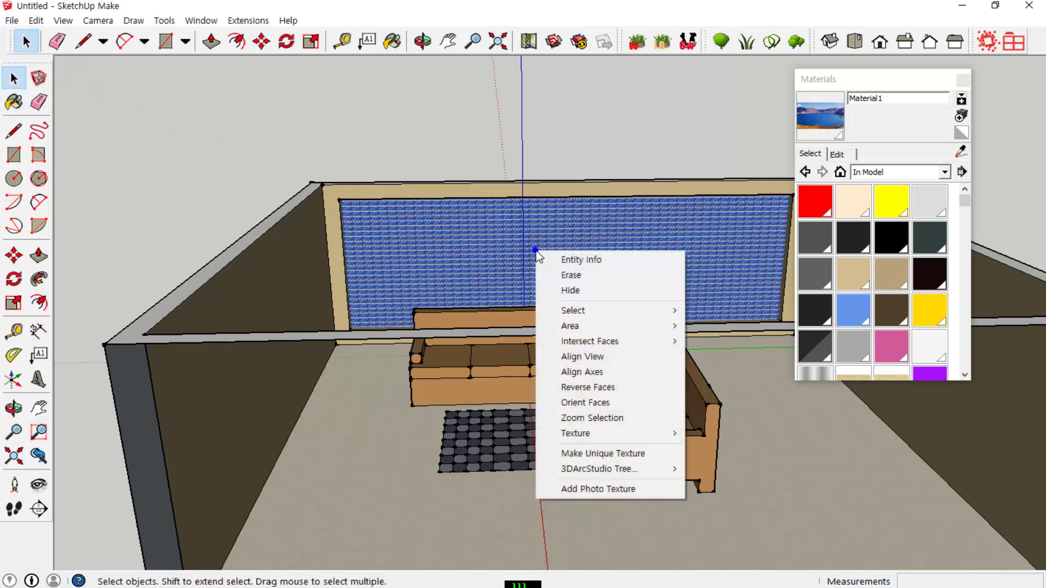
mouse_move(622, 441)
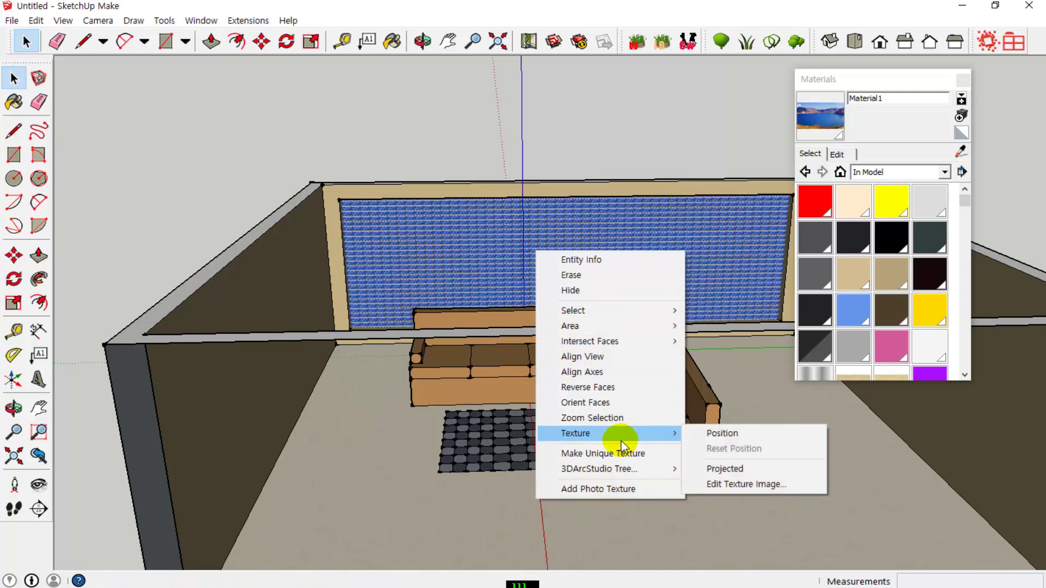
left_click(732, 439)
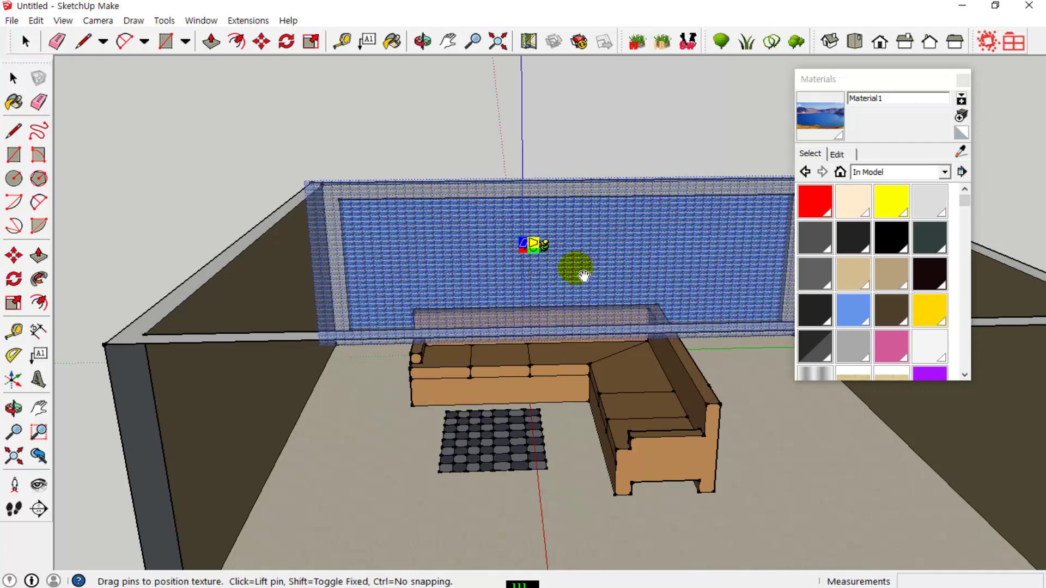
middle_click_drag(600, 198, 597, 164)
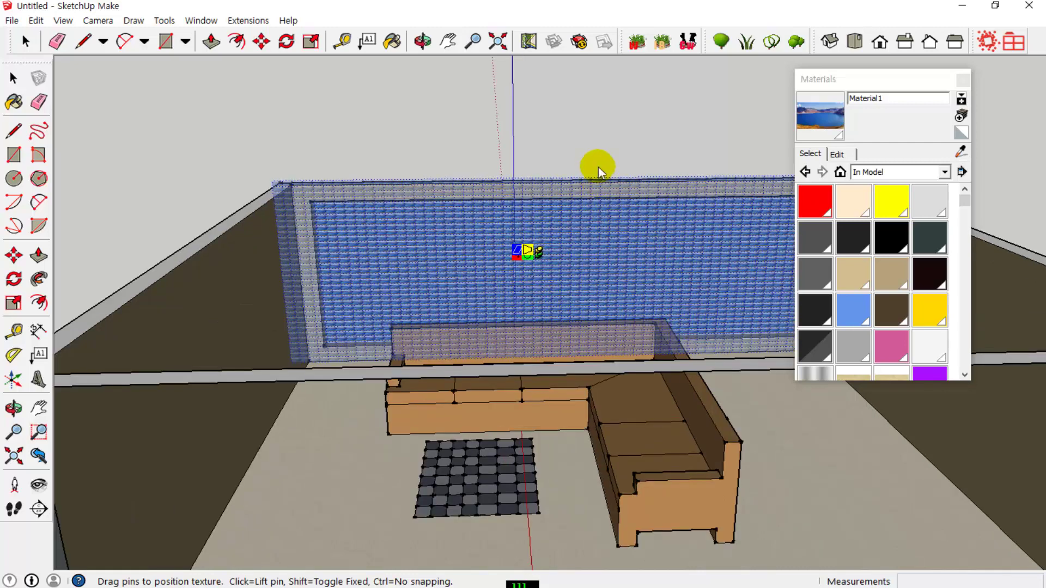
scroll(598, 170, "up", 4)
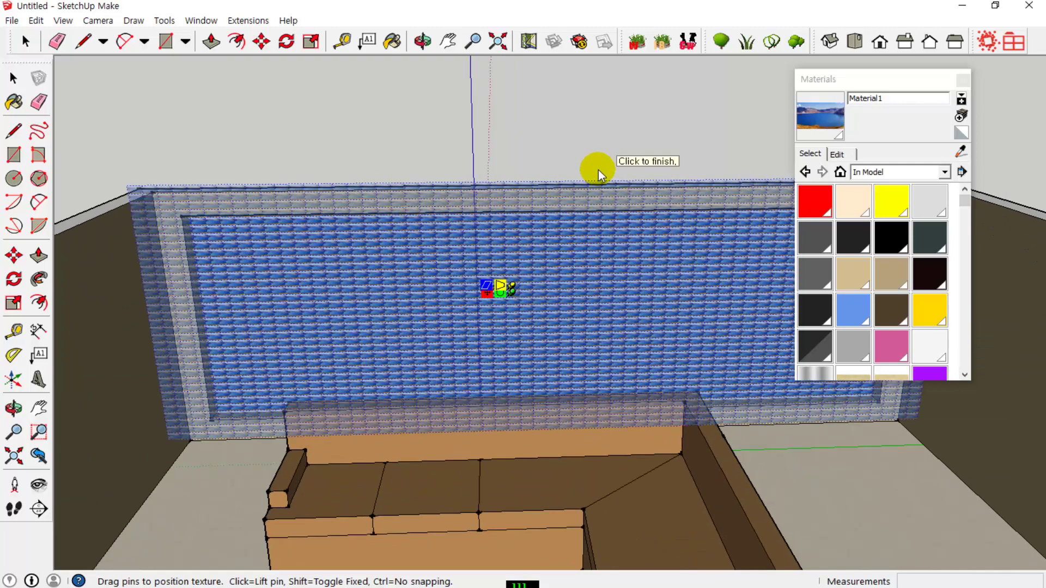
scroll(599, 170, "up", 3)
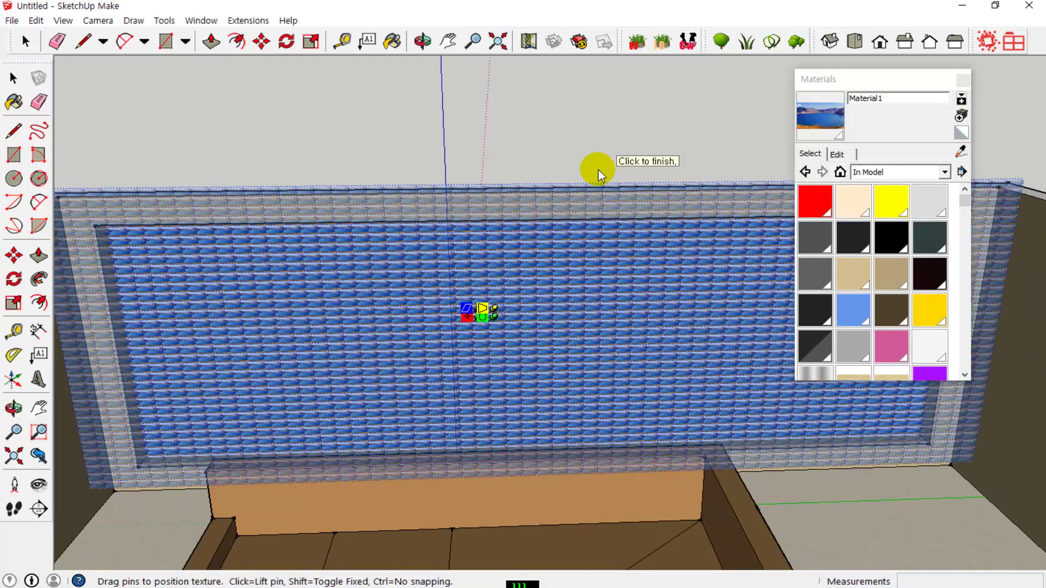